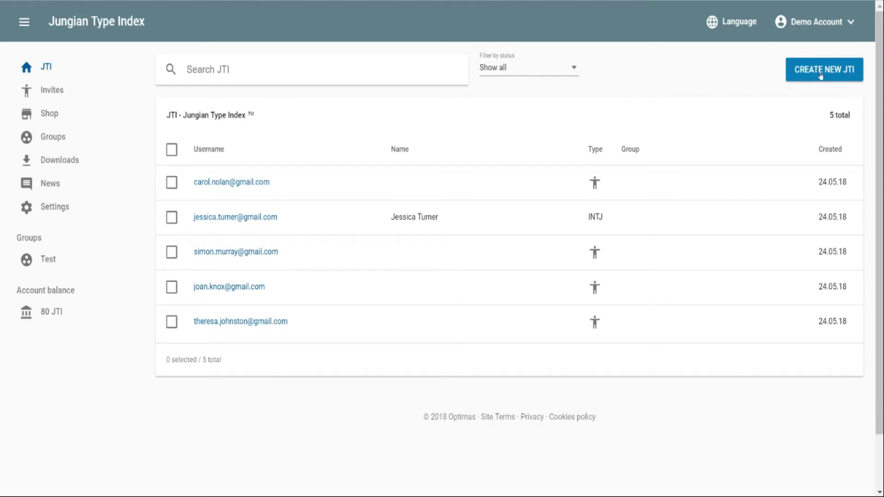
Step: Open the Create JTI page offering manual registration or an invitation code
left_click(820, 76)
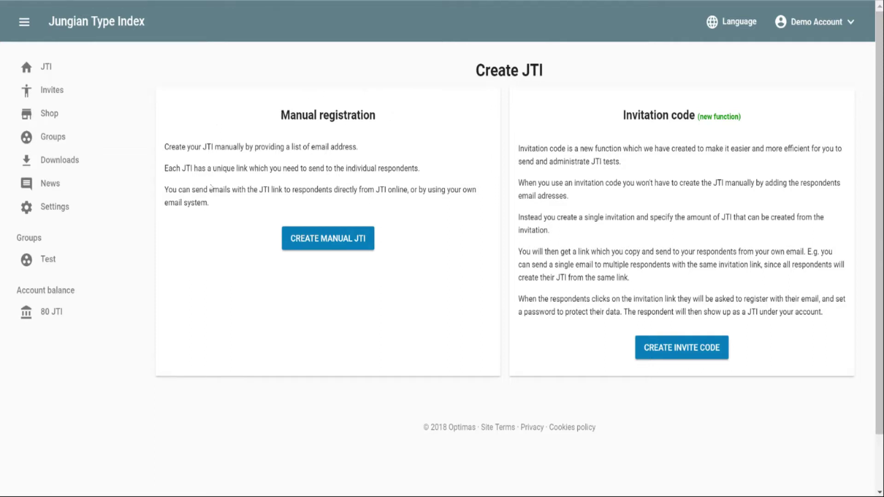
Step: Start a manual JTI and list the two respondent e-mail addresses, one per line
left_click(323, 242)
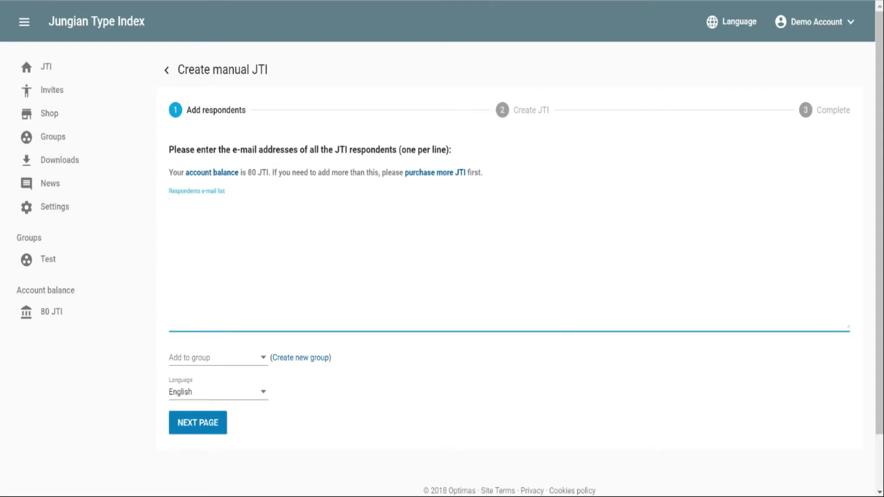
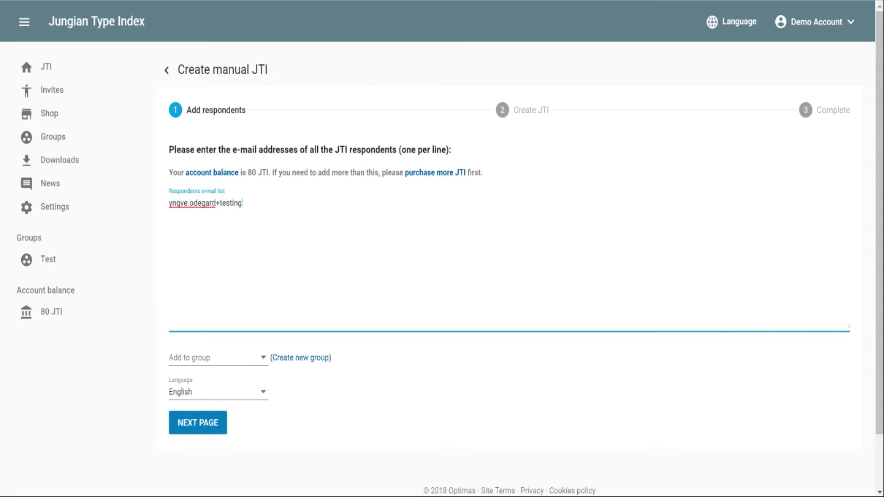
key("Return")
key("BackSpace")
key("Return")
type("test@test.com")
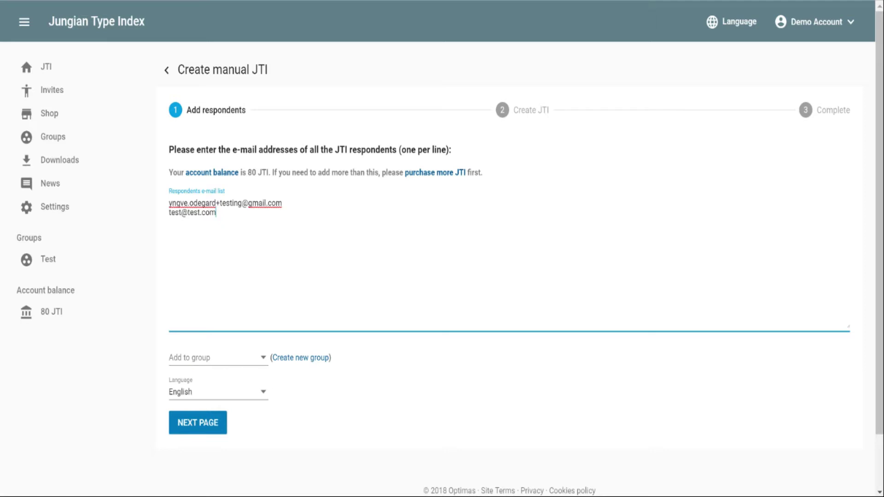
Step: Create a new group named 'Optimas - IT department' for these respondents
left_click(274, 359)
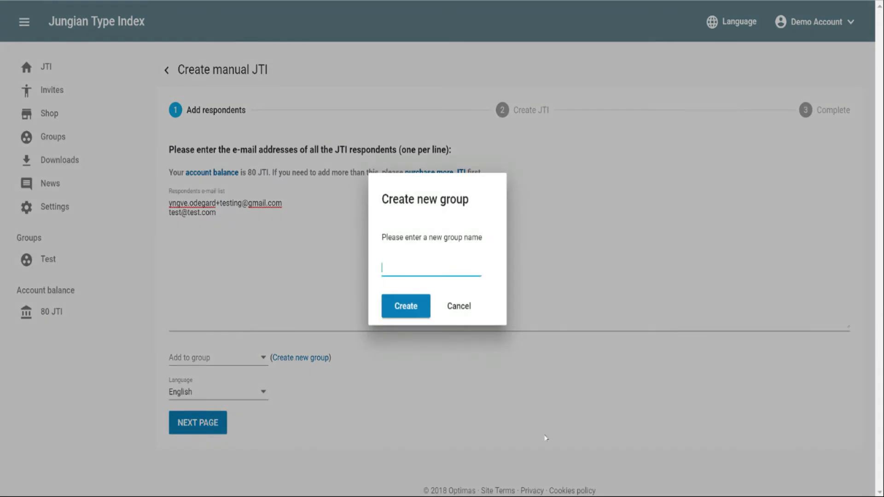
type("Optimas - IT department")
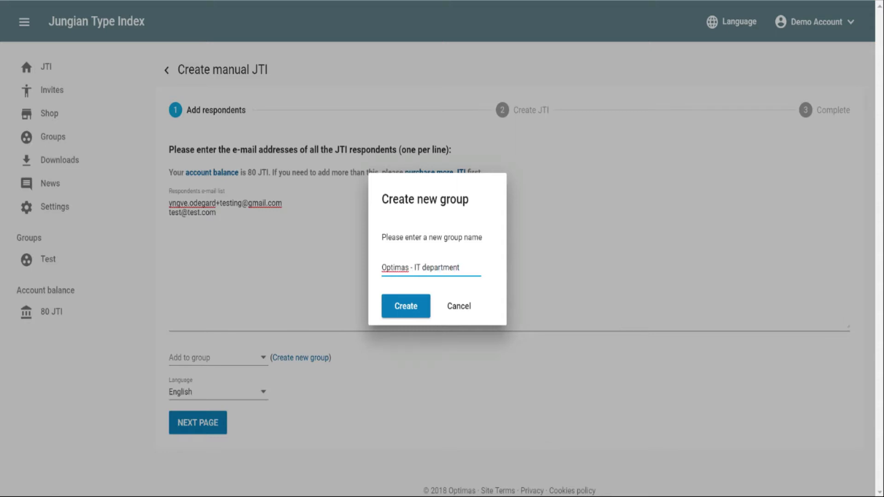
left_click(397, 312)
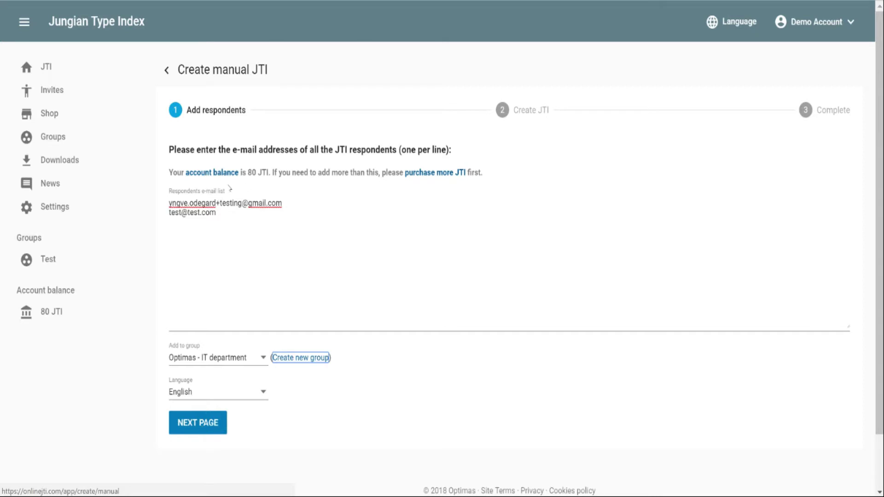
Step: Continue to the confirmation page and create JTIs for both listed respondents
left_click(200, 423)
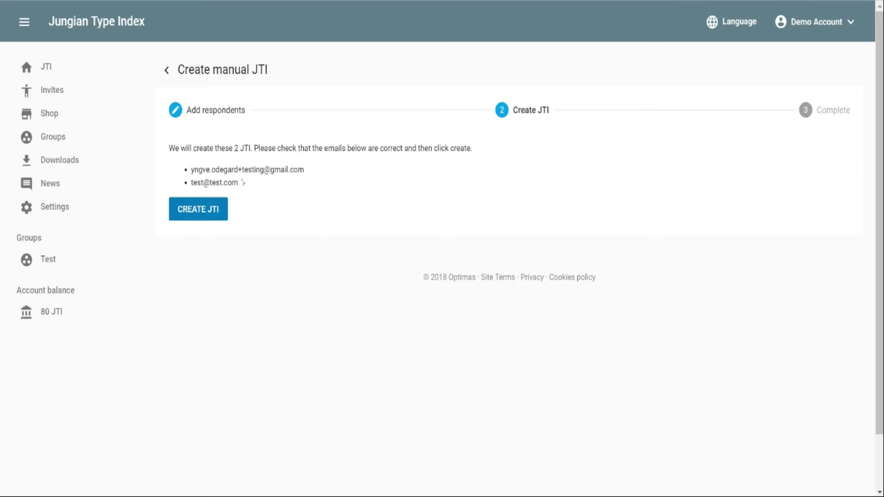
left_click(193, 211)
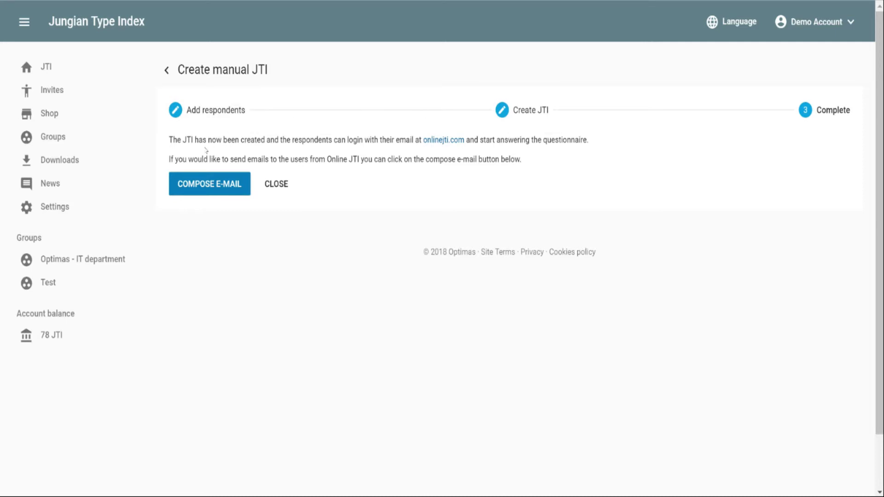
Step: Compose the invitation e-mail and review the [url] link placeholder in its text
left_click(207, 190)
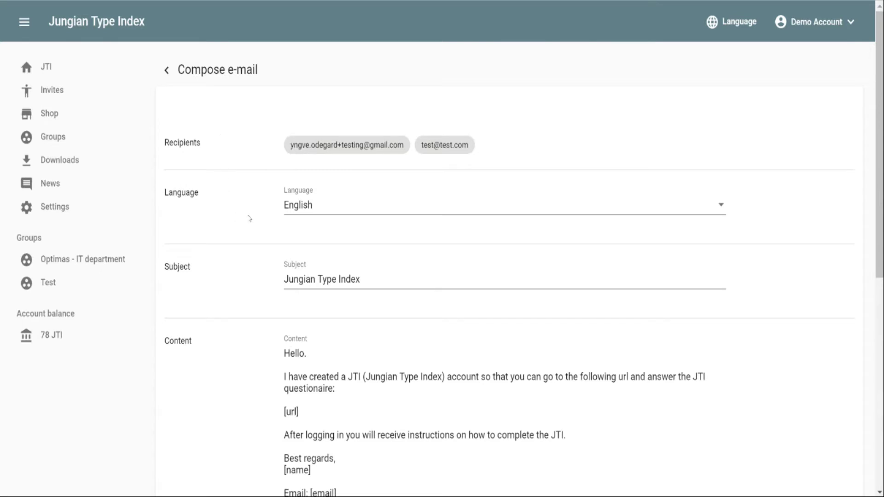
scroll(249, 219, "down", 2)
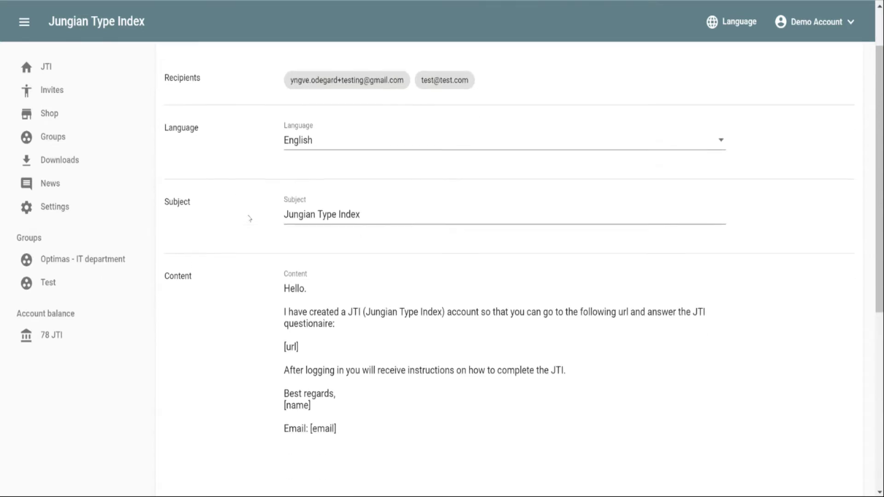
scroll(299, 219, "up", 2)
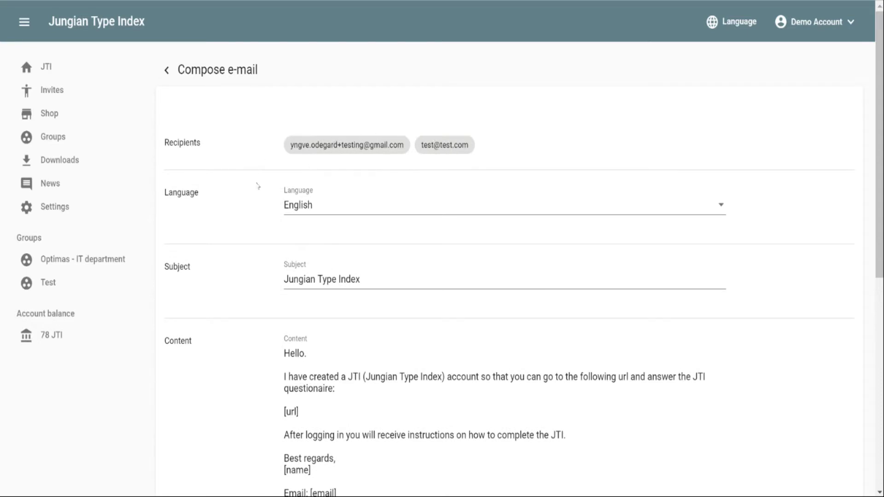
scroll(339, 206, "down", 2)
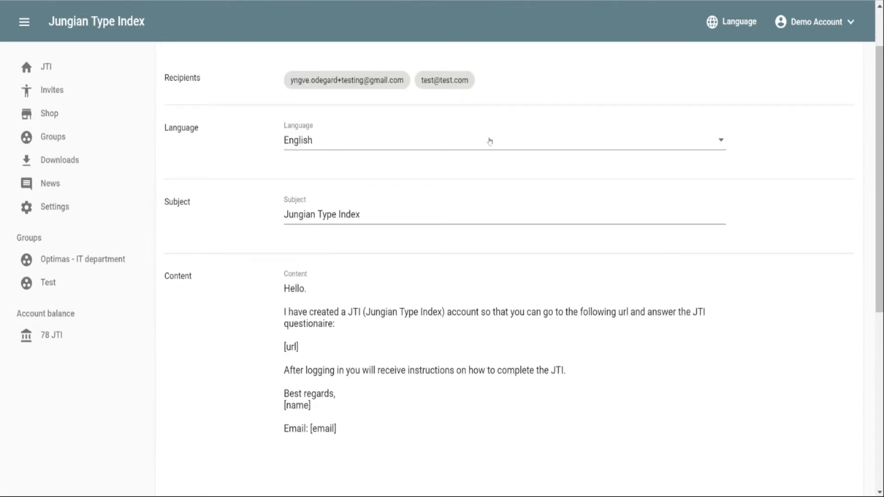
scroll(282, 371, "down", 1)
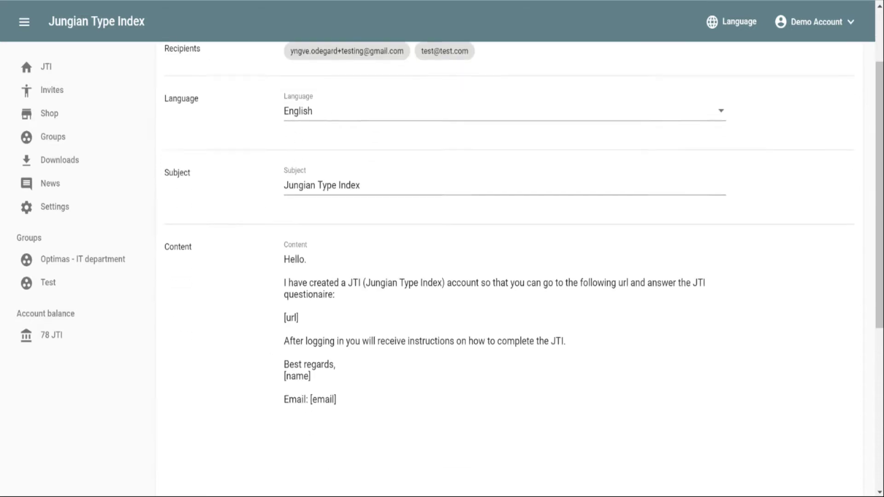
scroll(506, 267, "down", 1)
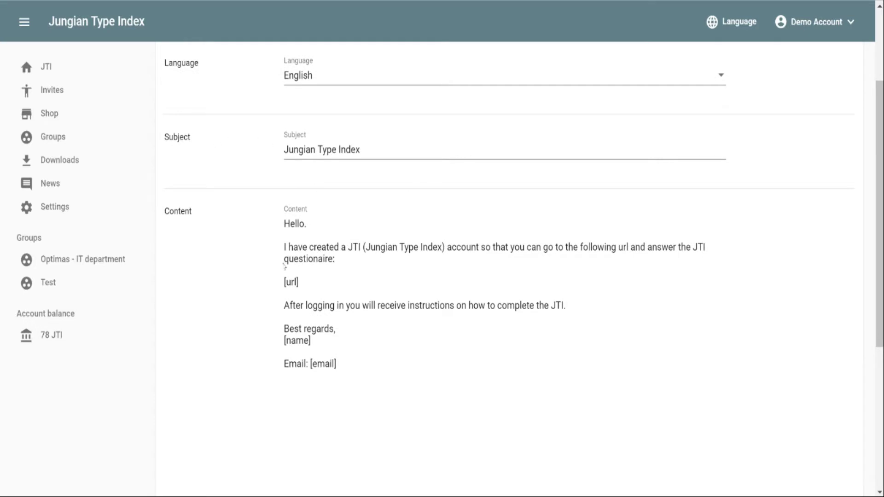
left_click(299, 281)
left_click_drag(298, 281, 283, 283)
left_click(300, 282)
left_click_drag(299, 282, 280, 282)
left_click(299, 282)
Step: Save the invitation e-mail text with subject Jungian Type Index
scroll(322, 174, "up", 3)
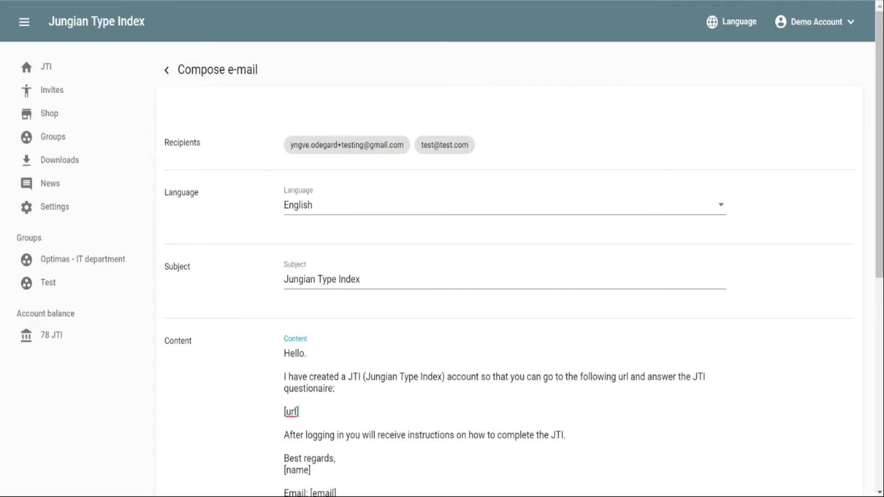
scroll(507, 276, "down", 3)
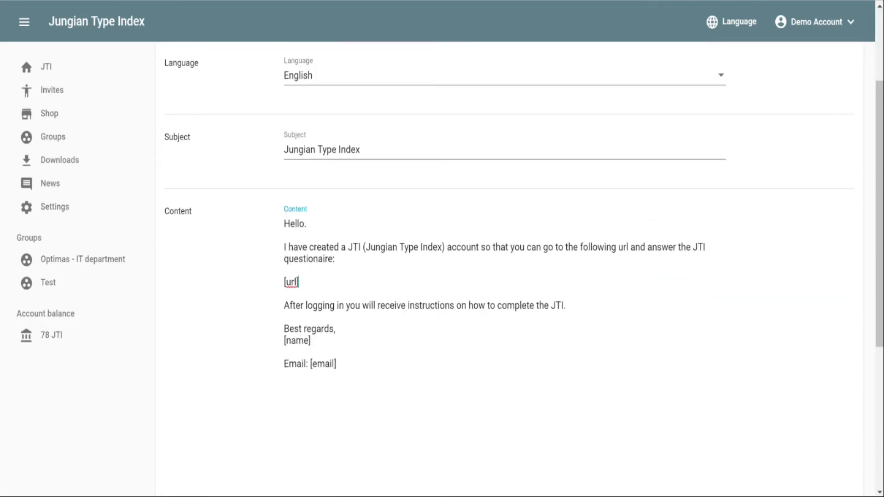
scroll(506, 207, "down", 2)
scroll(506, 230, "down", 4)
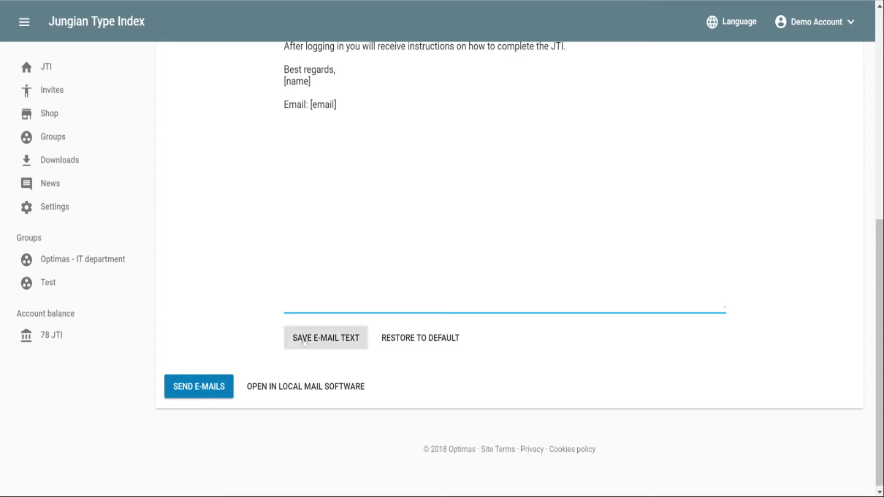
left_click(304, 341)
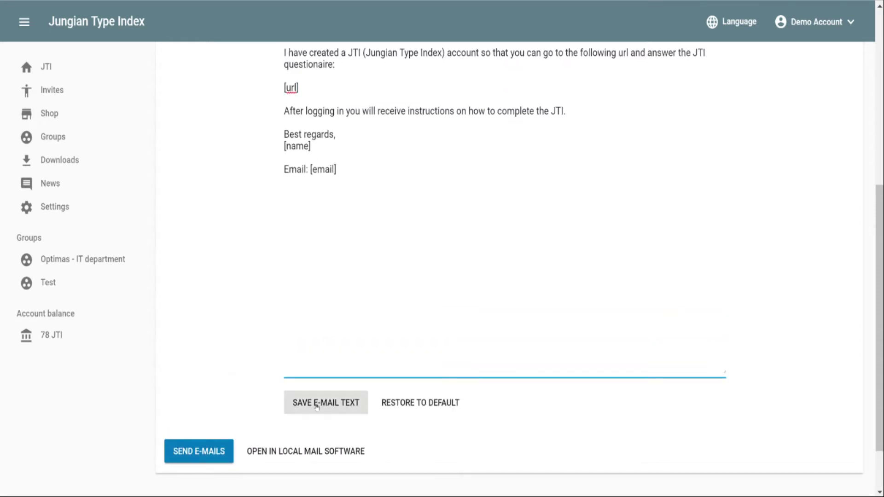
scroll(236, 329, "down", 1)
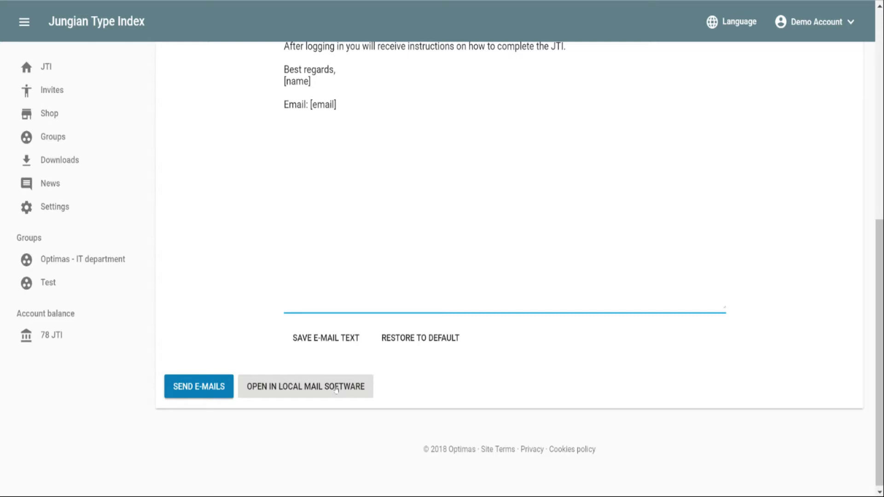
Step: Send the invitation e-mails and confirm both new entries show E-mail sent
left_click(203, 391)
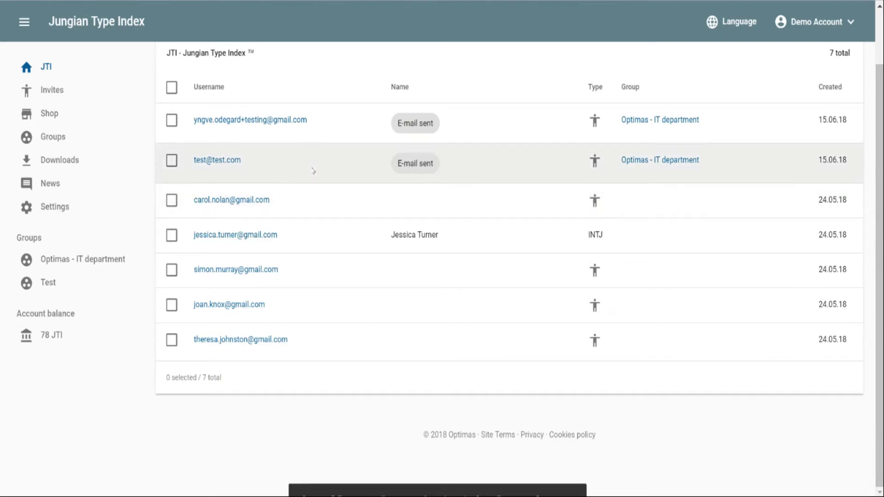
scroll(235, 182, "up", 2)
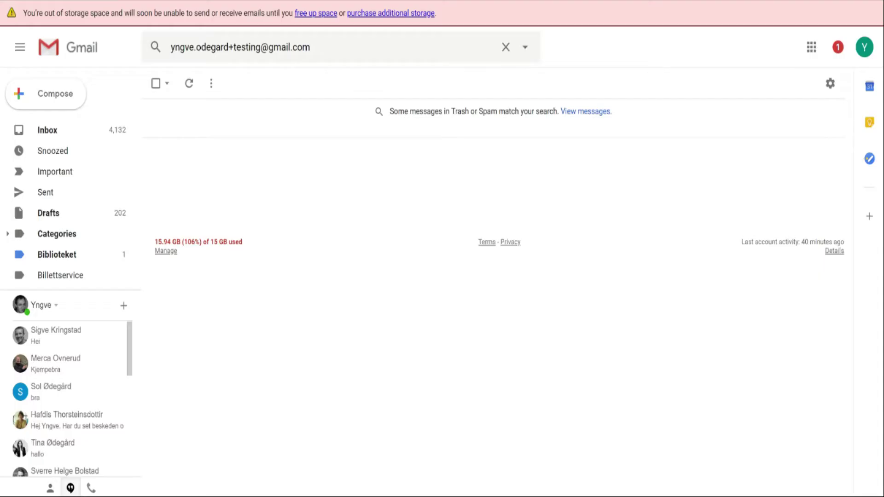
Step: Find the Jungian Type Index invitation in Gmail and follow its onlinejti.com link
left_click(317, 48)
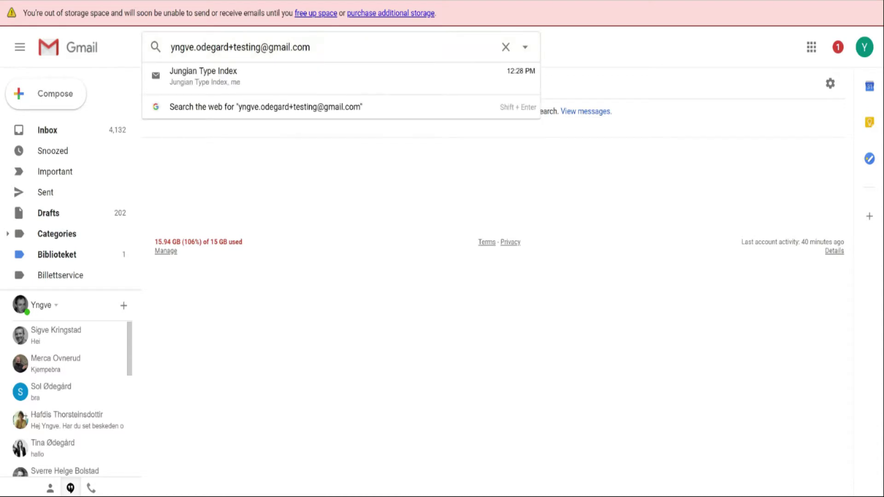
key("Return")
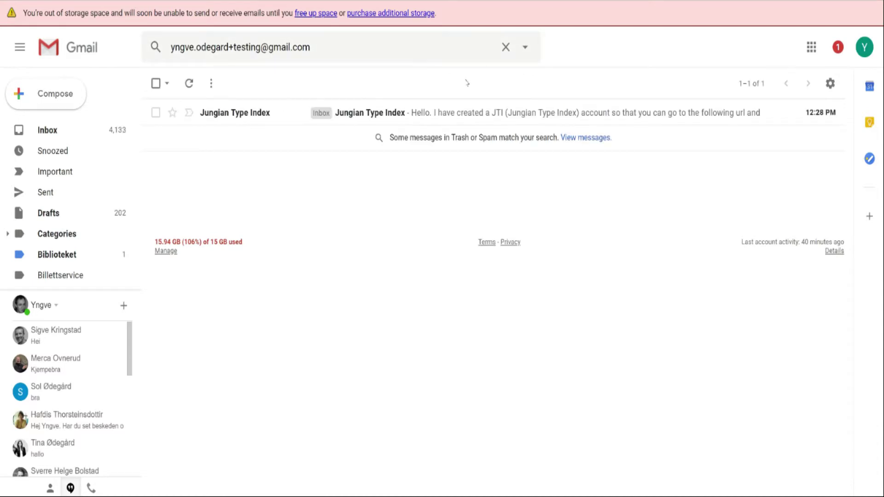
left_click(409, 113)
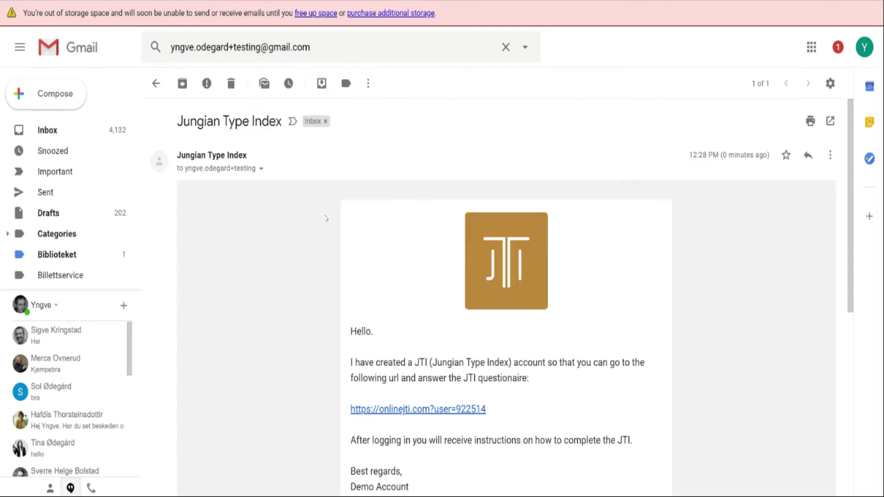
scroll(326, 219, "down", 2)
scroll(325, 219, "up", 1)
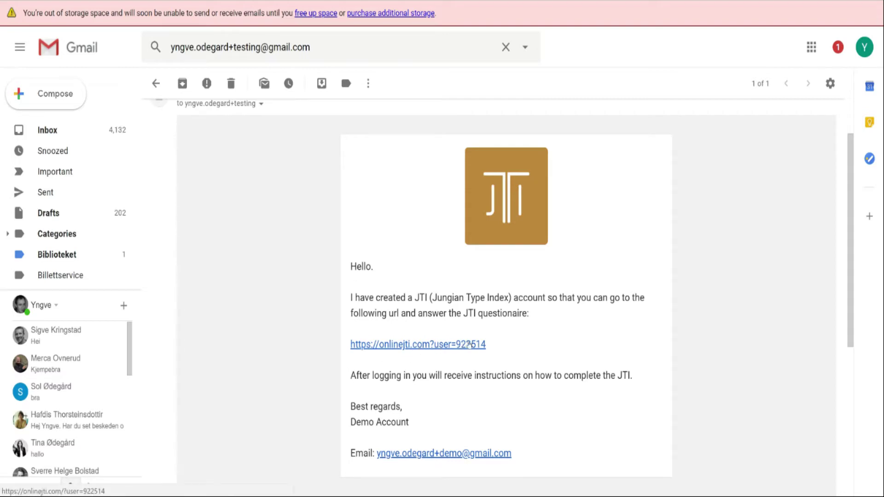
left_click(403, 347)
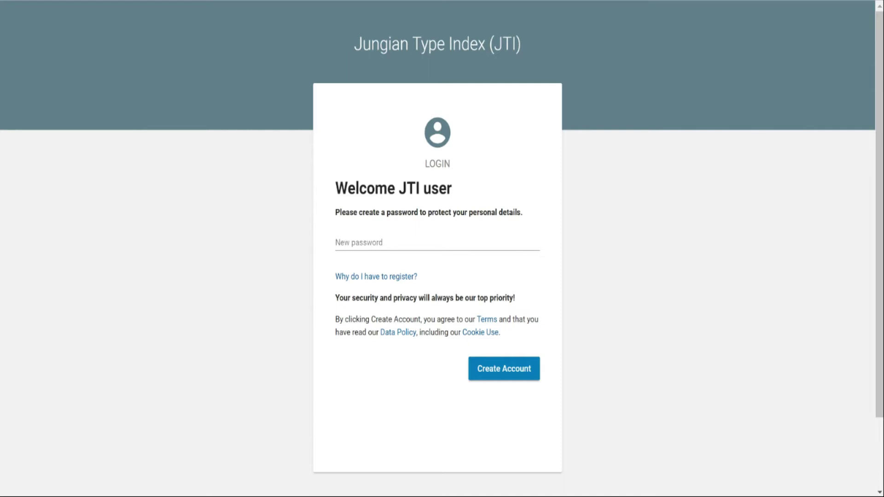
Step: Set a new password for the respondent and create the account
left_click(359, 242)
left_click(270, 237)
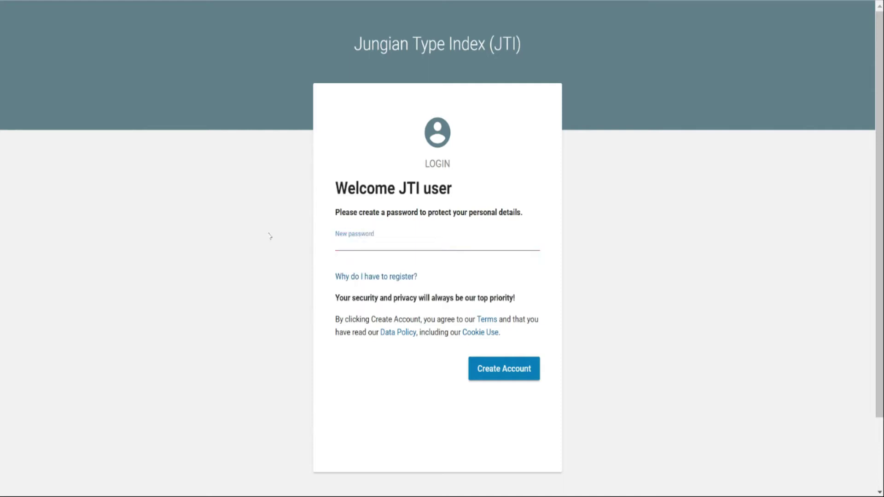
left_click(359, 243)
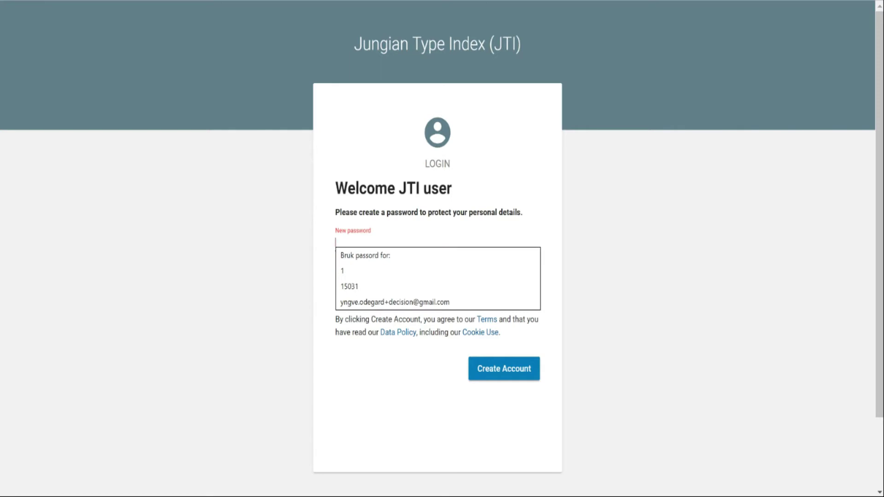
type("•••••••")
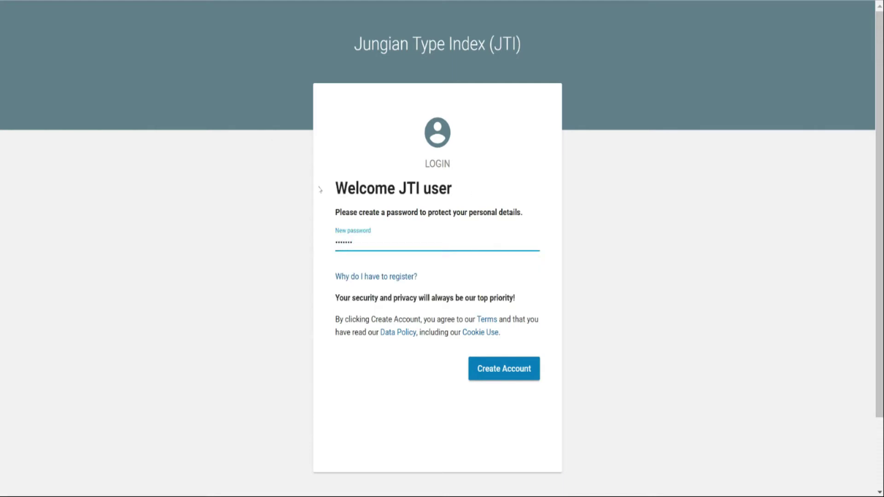
left_click(507, 372)
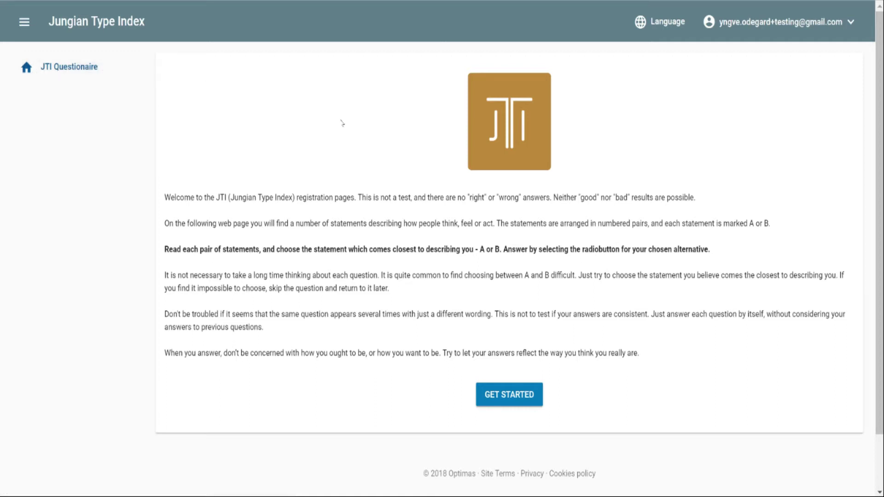
Step: Start the questionnaire, enter the respondent's full name, and continue to questions 1–14
left_click(518, 403)
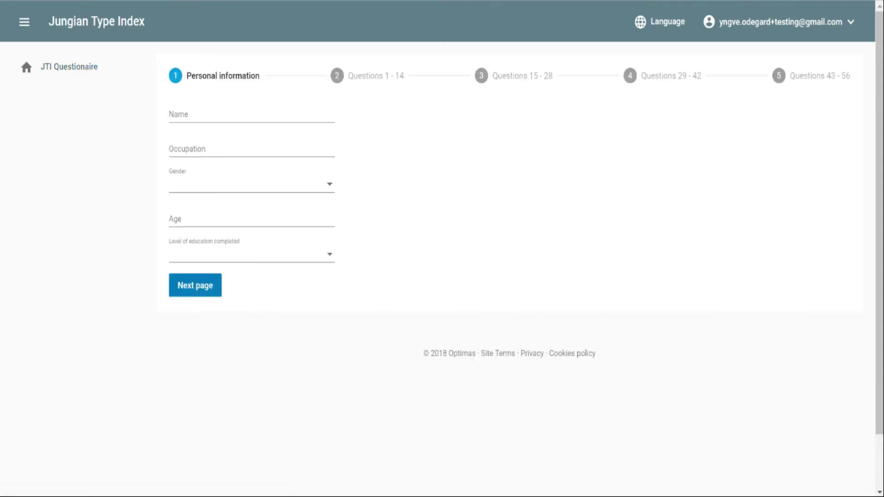
left_click(189, 116)
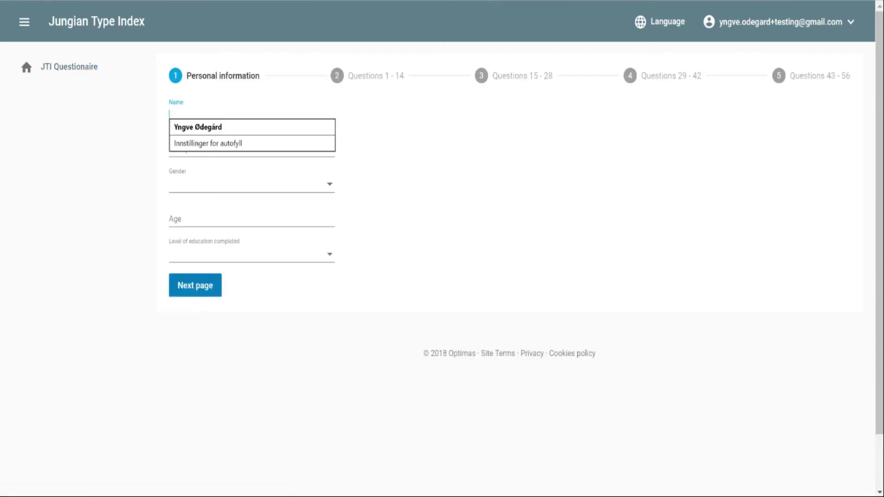
left_click(455, 120)
left_click(198, 115)
left_click(435, 130)
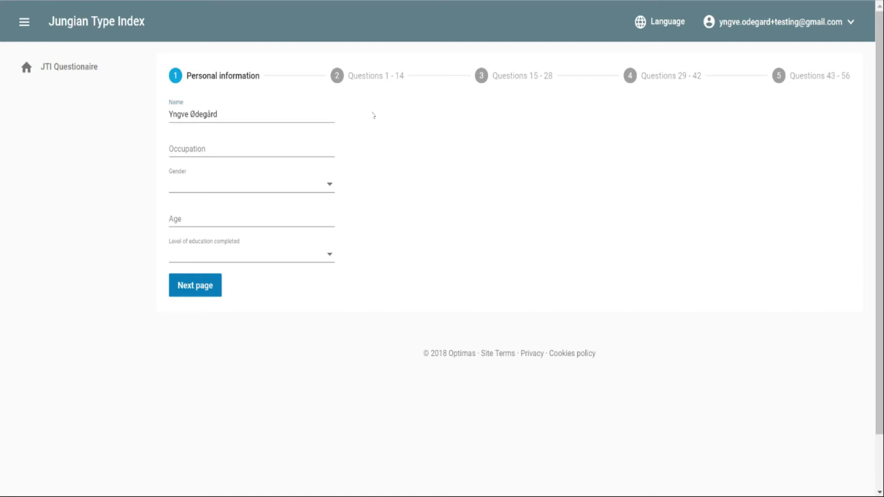
left_click(201, 287)
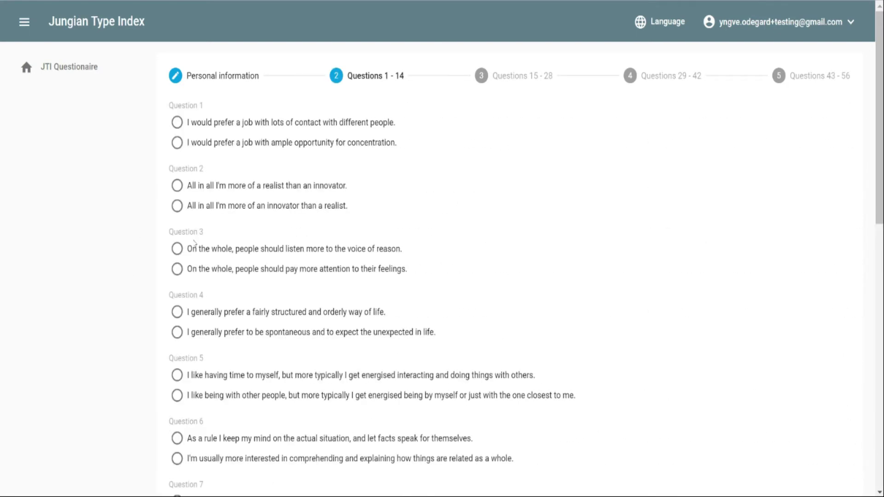
Step: Answer questions 1–14 (first statement for Q1, second for the rest) and go on
left_click(177, 122)
key("Tab")
key("Down")
key("Tab")
key("Down")
key("Tab")
key("Down")
key("Tab")
key("Down")
key("Tab")
key("Down")
key("Tab")
key("Down")
key("Tab")
key("Down")
key("Tab")
key("Down")
key("Tab")
key("Down")
key("Tab")
key("Down")
key("Tab")
key("Down")
key("Tab")
key("Down")
key("Tab")
key("Down")
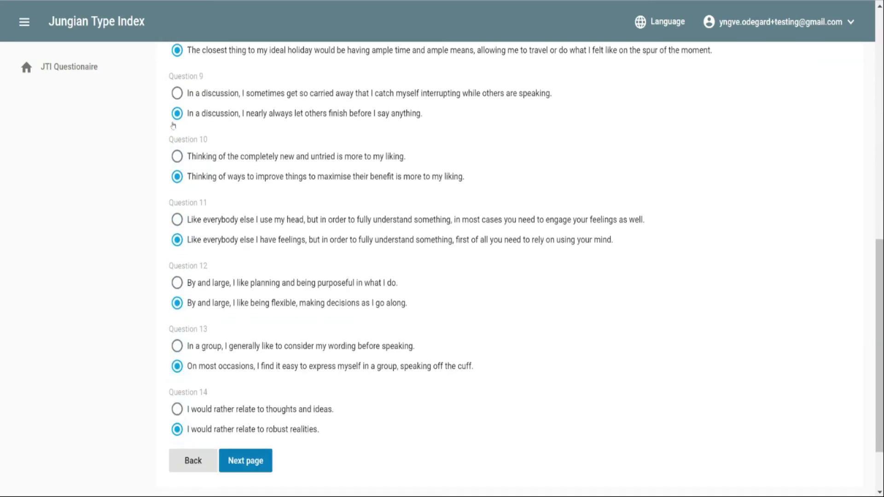
left_click(265, 467)
Step: Answer questions 15–28 (first statement for Q15, second for the rest) and go on
left_click(178, 124)
key("Tab")
key("Down")
key("Tab")
key("Down")
key("Tab")
key("Down")
key("Tab")
key("Down")
key("Tab")
key("Down")
key("Tab")
key("Down")
key("Tab")
key("Down")
key("Tab")
key("Down")
key("Tab")
key("Down")
key("Tab")
key("Down")
key("Tab")
key("Down")
key("Tab")
key("Down")
key("Tab")
key("Down")
key("Tab")
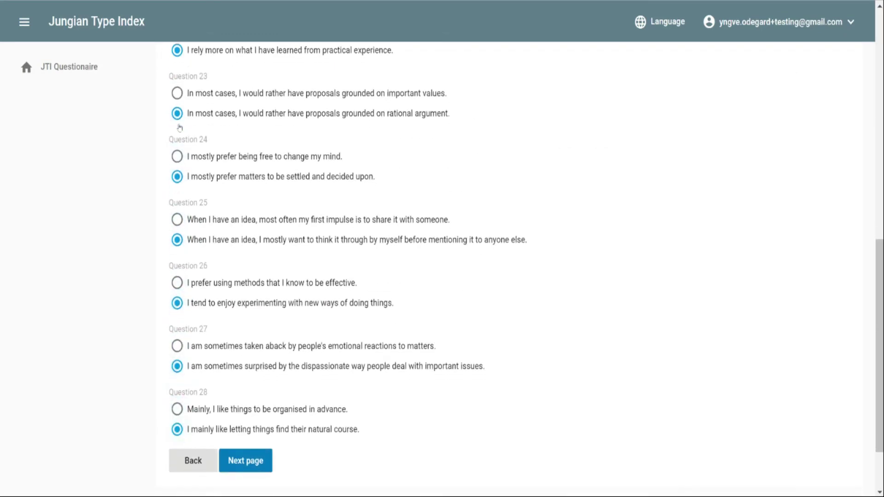
left_click(258, 459)
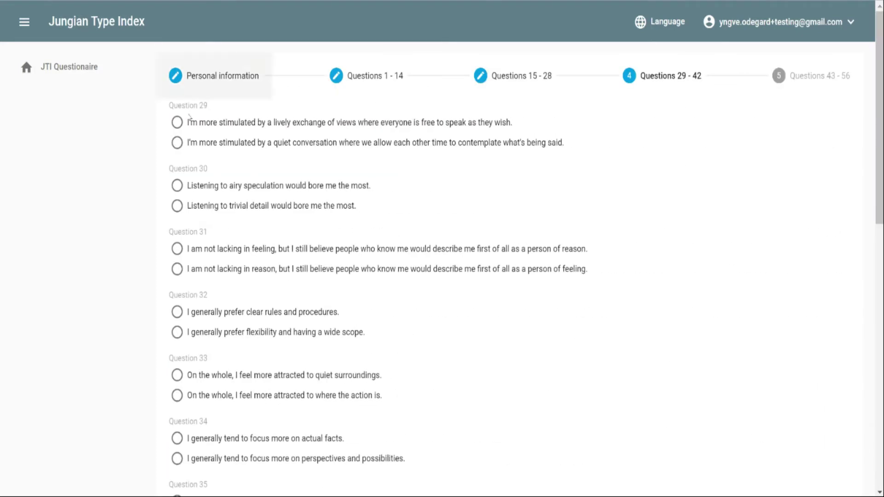
Step: Answer questions 29–42 (first statement for Q29, second for the rest) and go on
left_click(178, 121)
key("Tab")
key("Down")
key("Tab")
key("Down")
key("Tab")
key("Down")
key("Tab")
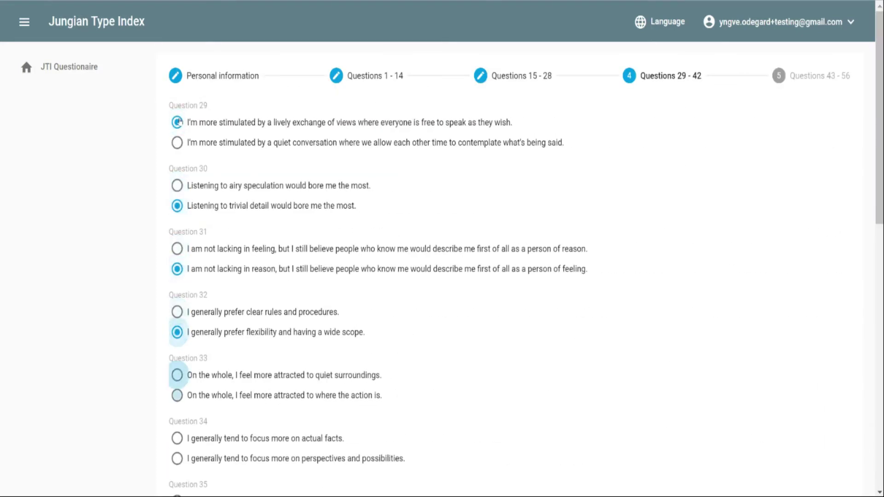
key("Down")
key("Tab")
key("Down")
key("Tab")
key("Down")
key("Tab")
key("Down")
key("Tab")
key("Down")
key("Tab")
key("Down")
key("Tab")
key("Down")
key("Tab")
key("Down")
key("Tab")
key("Down")
key("Tab")
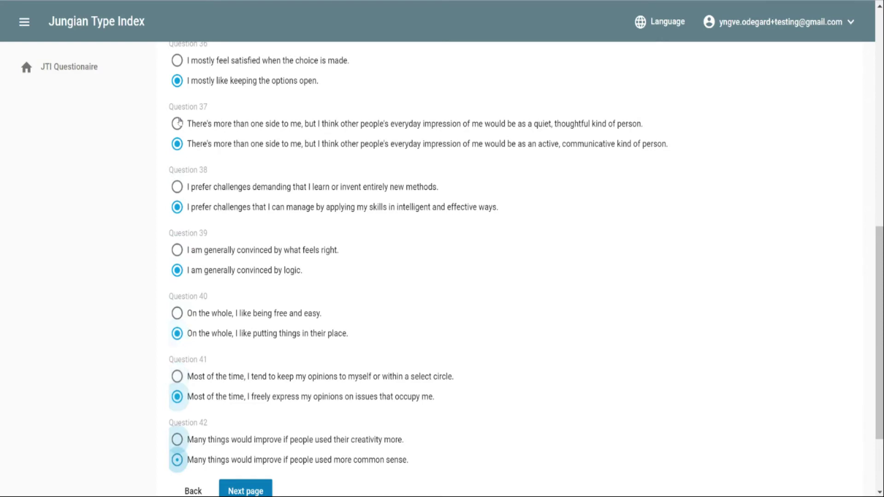
key("Down")
key("Tab")
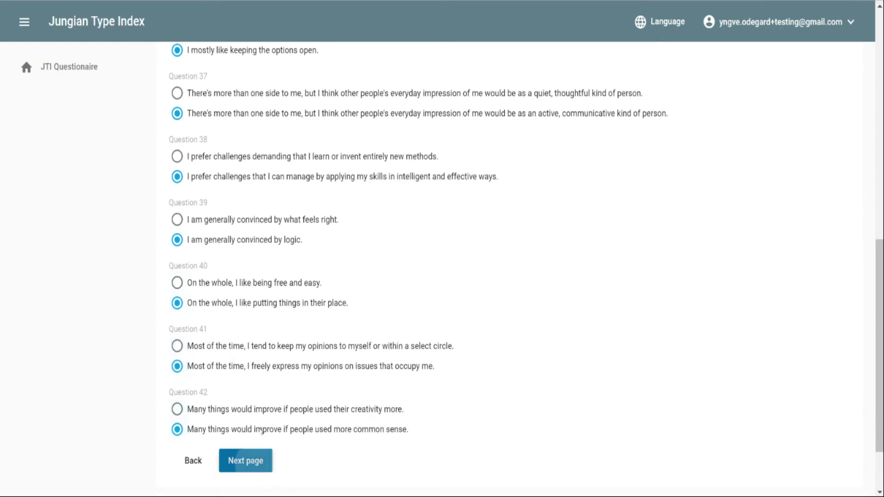
left_click(254, 466)
Step: Answer questions 43–56 (first statement for Q43, second for the rest) and submit
left_click(184, 123)
key("Tab")
key("Down")
key("Tab")
key("Down")
key("Tab")
key("Down")
key("Tab")
key("Down")
key("Tab")
key("Down")
key("Tab")
key("Down")
key("Tab")
key("Down")
key("Tab")
key("Down")
key("Tab")
key("Down")
key("Tab")
key("Down")
key("Tab")
key("Down")
key("Tab")
key("Down")
key("Tab")
key("Down")
key("Tab")
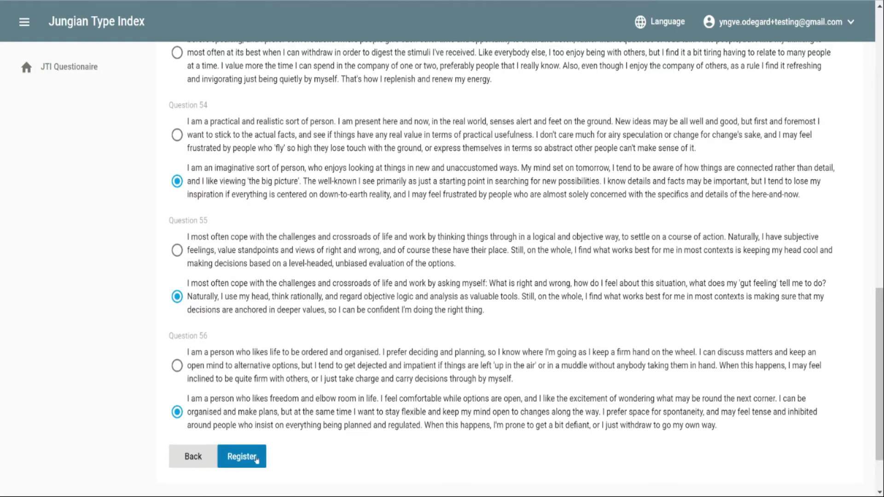
left_click(241, 457)
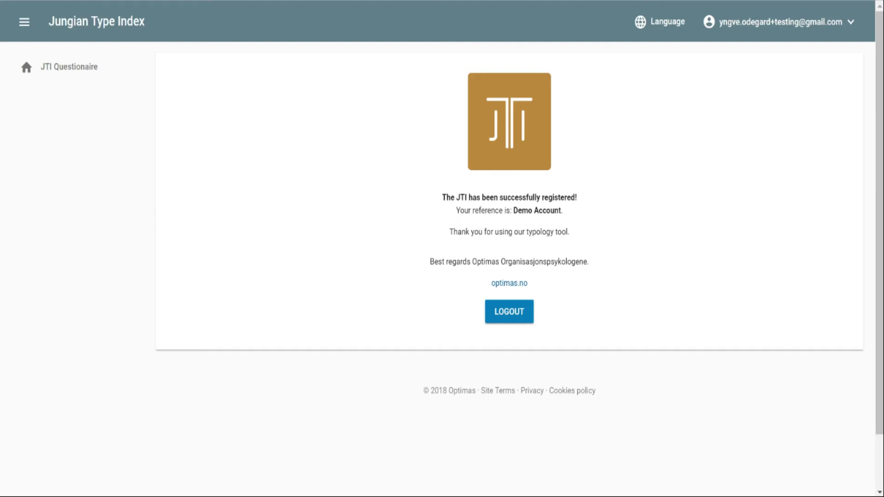
Step: Highlight the reference line on the confirmation page twice, clearing the selection each time
left_click_drag(469, 211, 563, 211)
left_click(563, 210)
left_click_drag(562, 210, 367, 186)
left_click(366, 183)
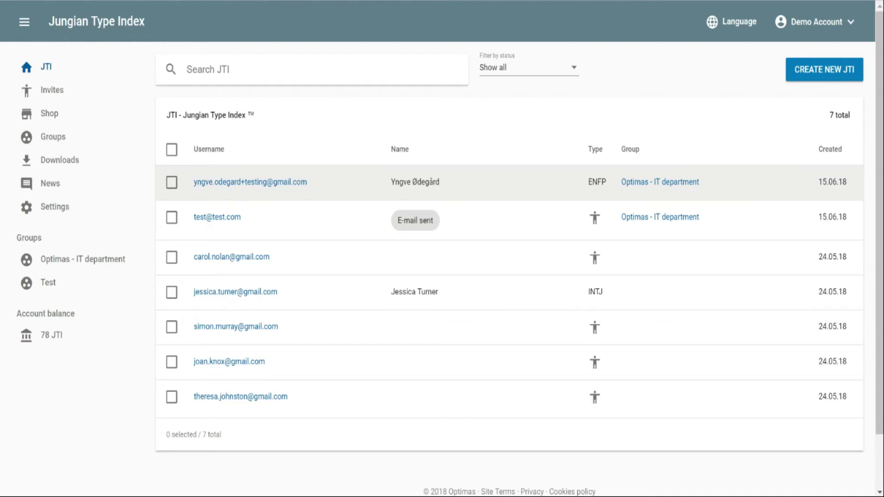
left_click_drag(390, 182, 440, 182)
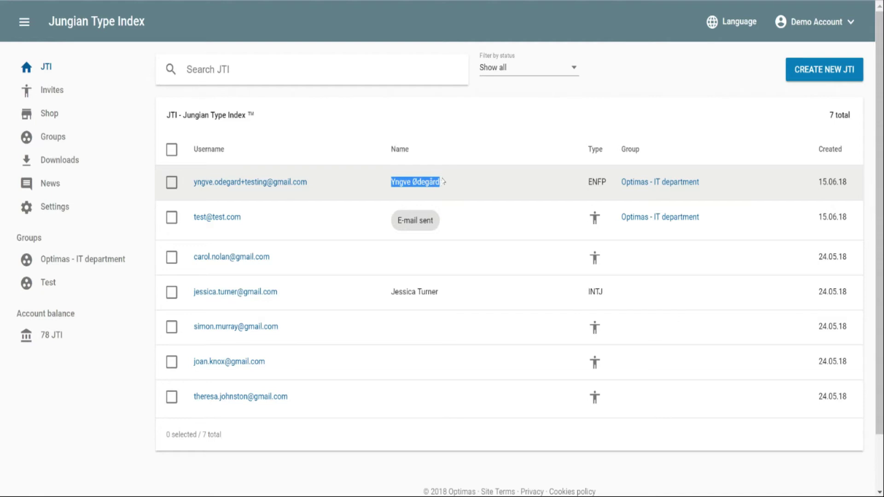
left_click(353, 196)
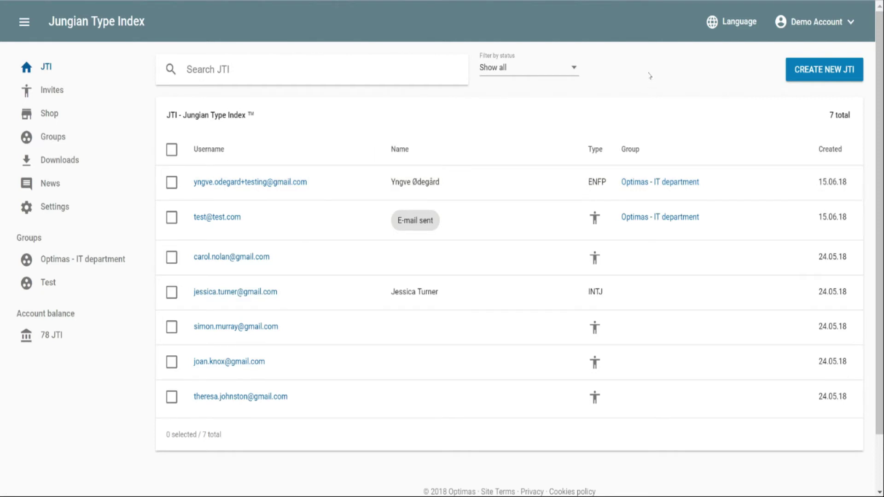
Step: Start a new JTI as an invitation code and put the cursor in the Invitation name field
left_click(822, 76)
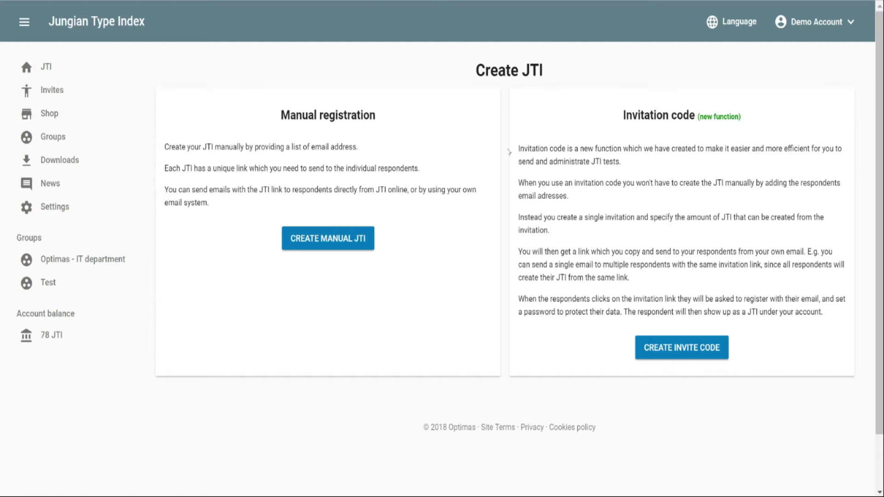
left_click(663, 355)
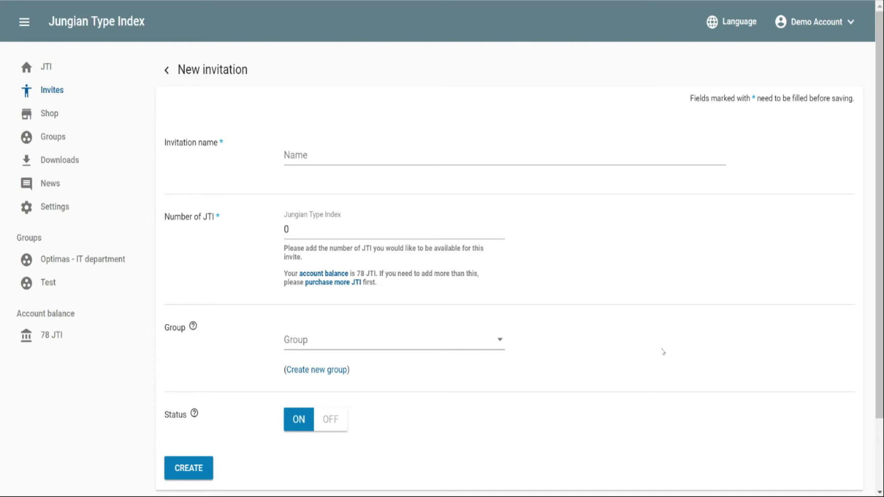
scroll(663, 352, "down", 2)
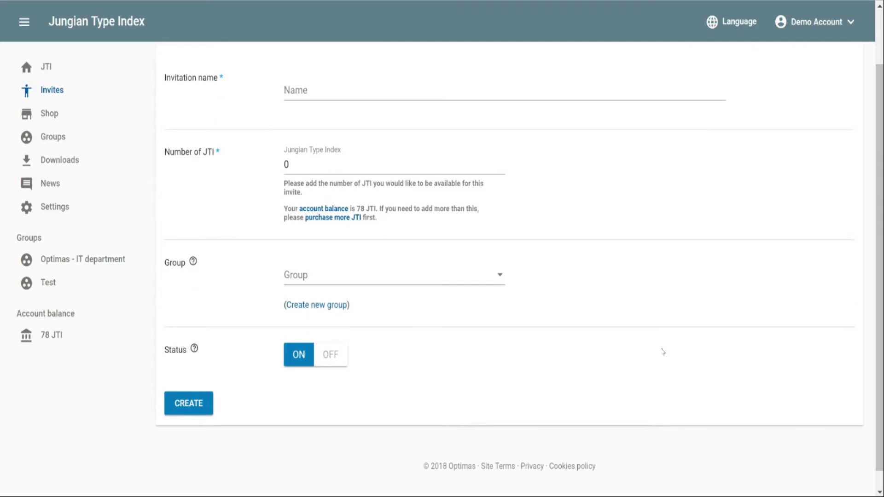
scroll(663, 352, "up", 2)
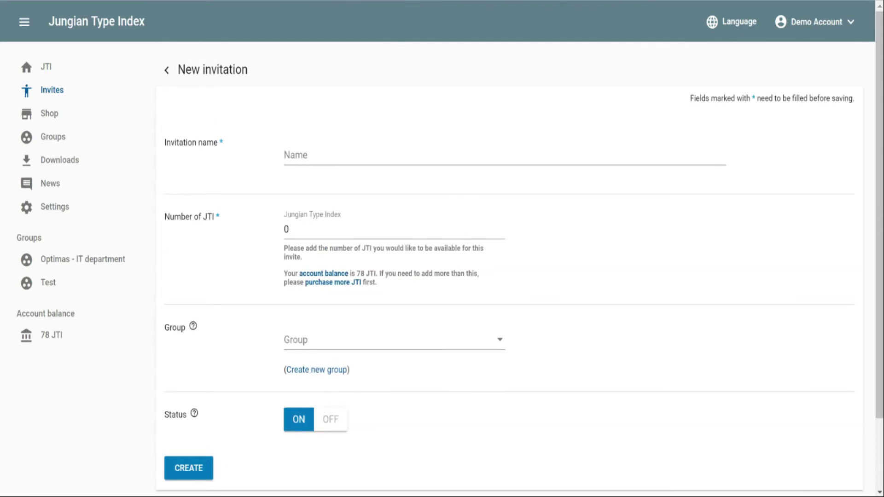
left_click(323, 155)
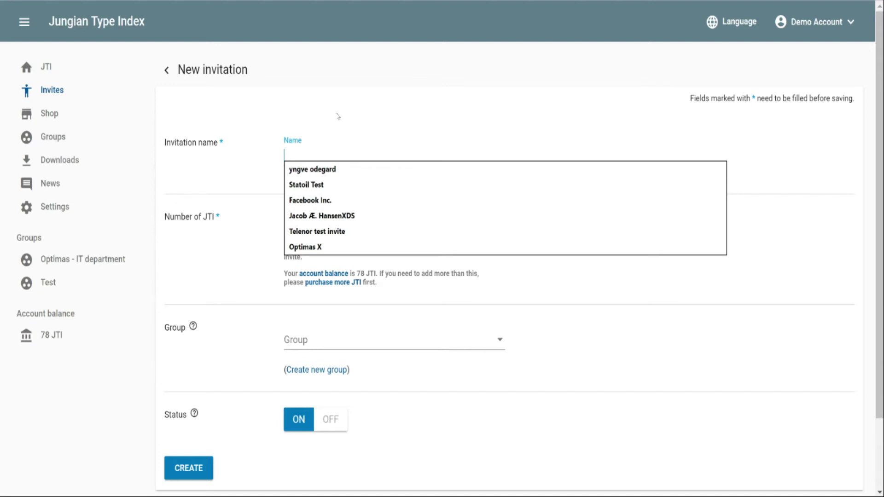
Step: Name the invitation 'Optimas IT department invitation'
type("Optimas IT")
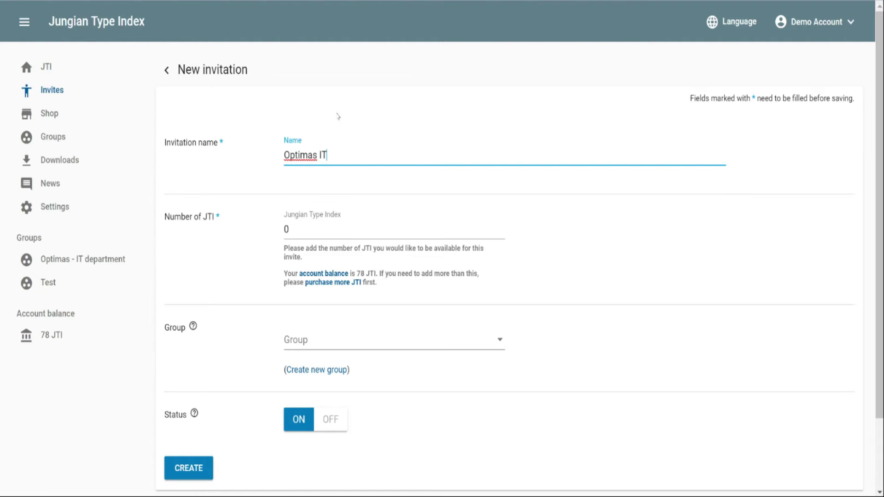
type(" department invitation")
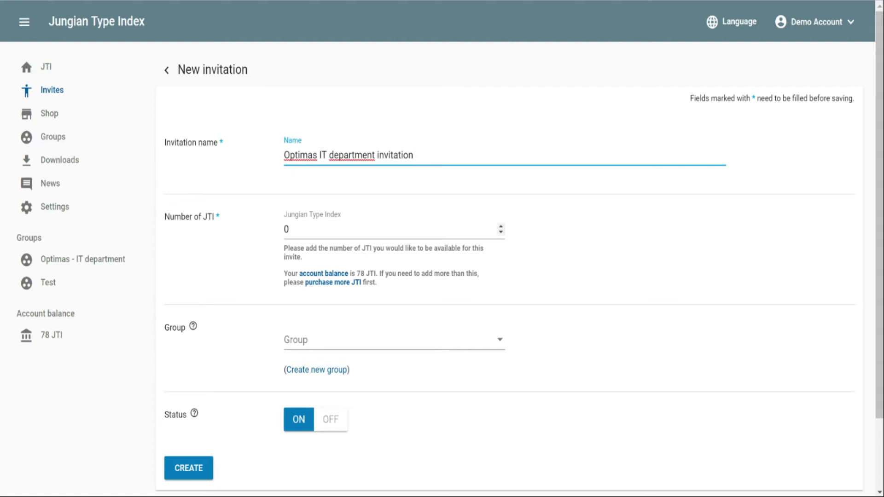
Step: Set Number of JTI to 10 and assign the group Optimas - IT department
left_click(289, 229)
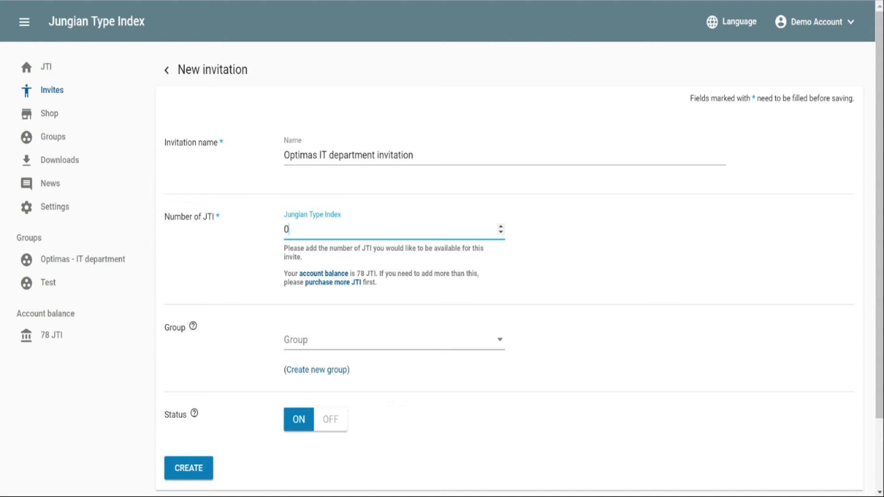
key("BackSpace")
type("10")
left_click(301, 344)
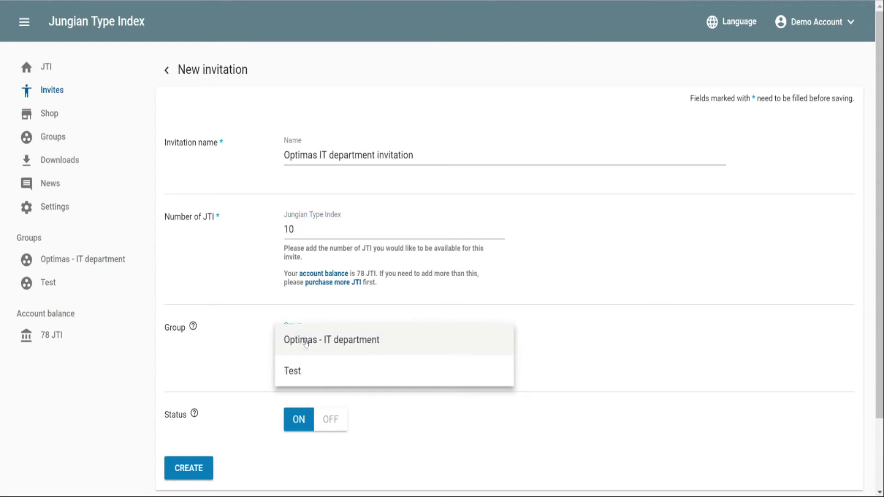
left_click(336, 345)
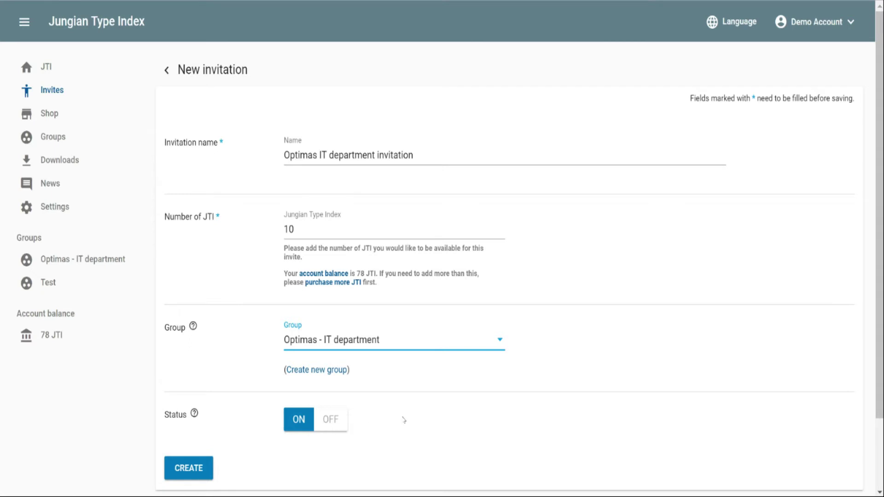
scroll(404, 420, "down", 3)
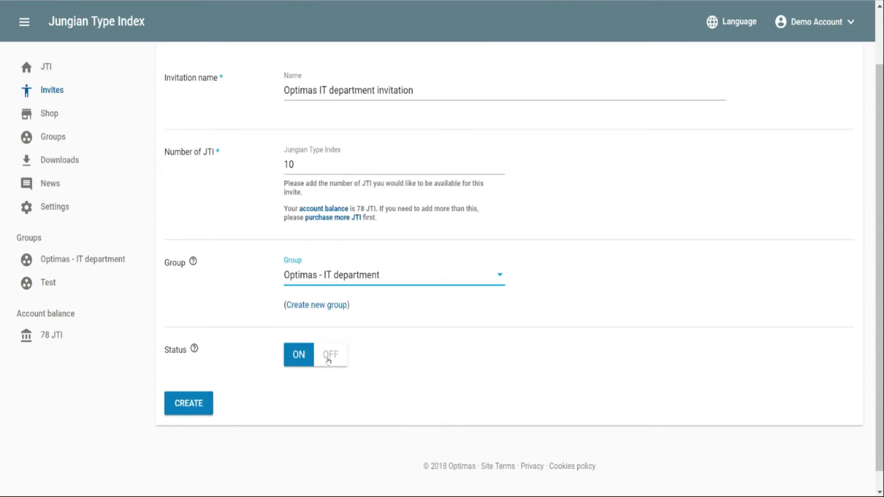
Step: Create the invitation, select its generated link, then continue to the Invites list
left_click(184, 409)
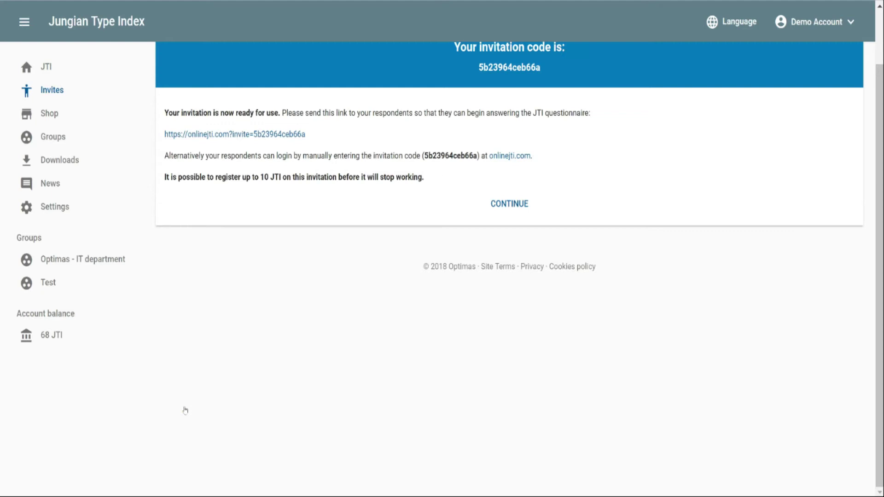
scroll(254, 345, "up", 2)
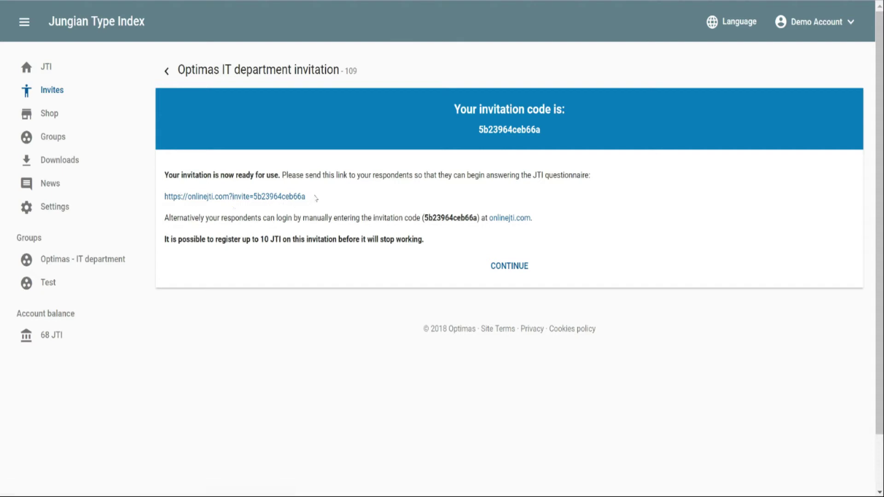
left_click_drag(315, 198, 163, 197)
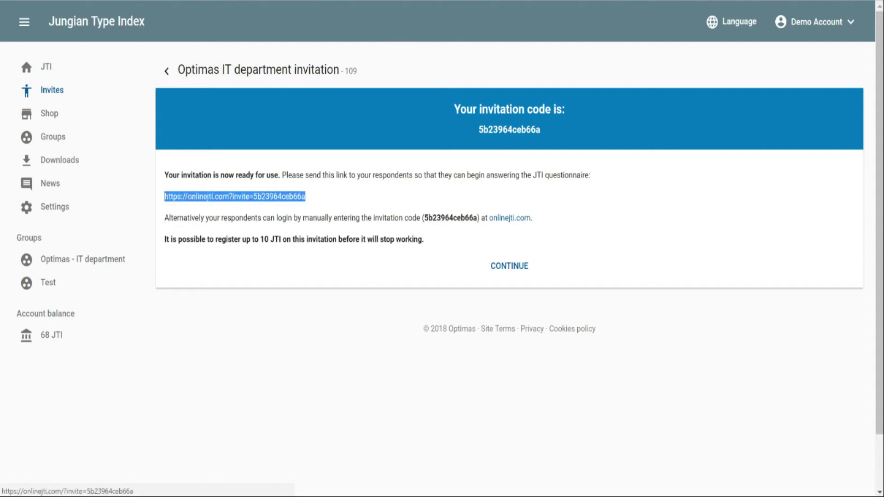
left_click(353, 198)
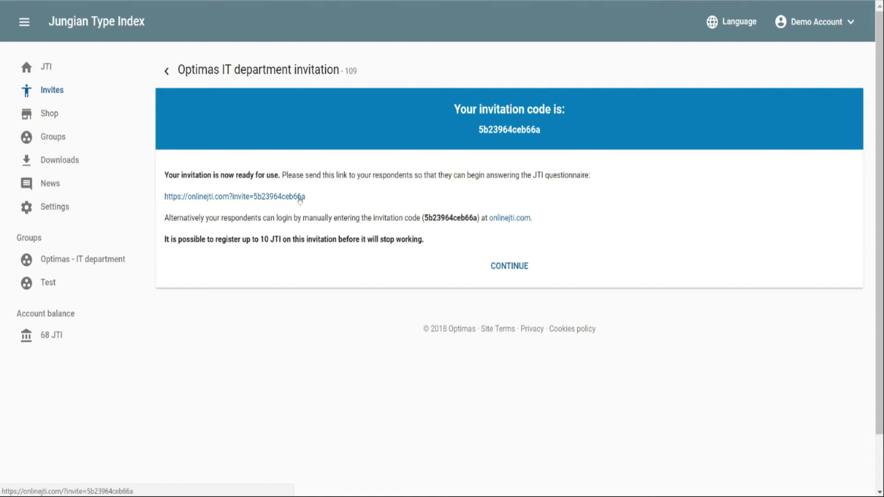
left_click_drag(332, 201, 163, 197)
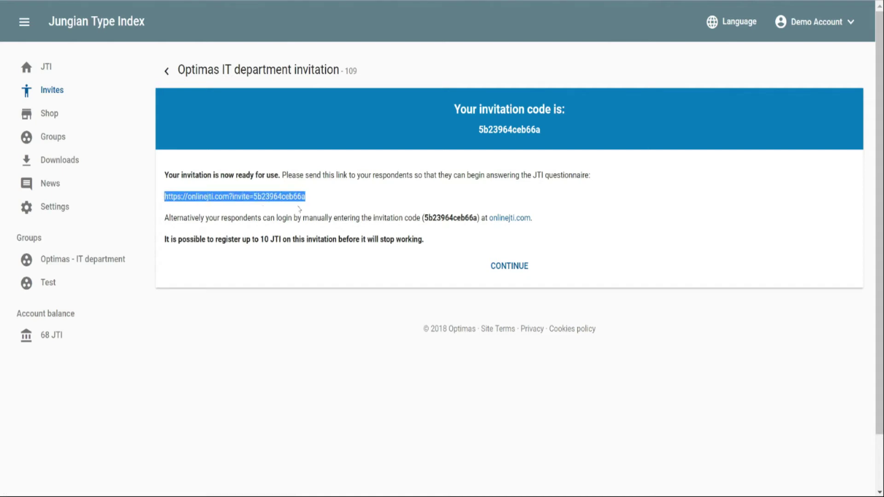
left_click(406, 184)
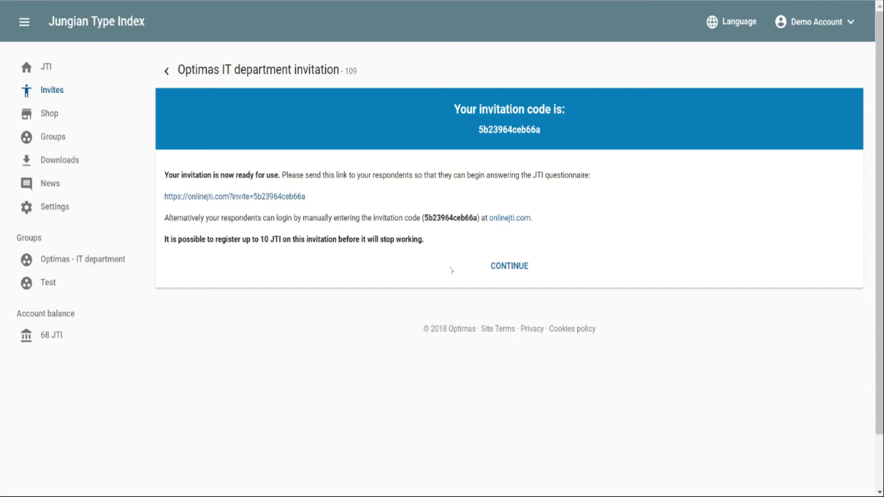
left_click(510, 270)
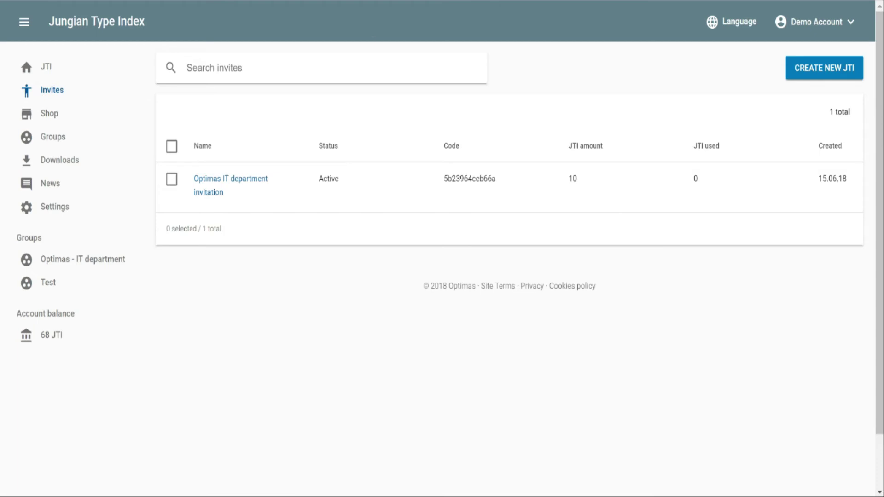
Step: Open the Optimas IT department invitation's details, select its link, and start a new browser tab
left_click(215, 183)
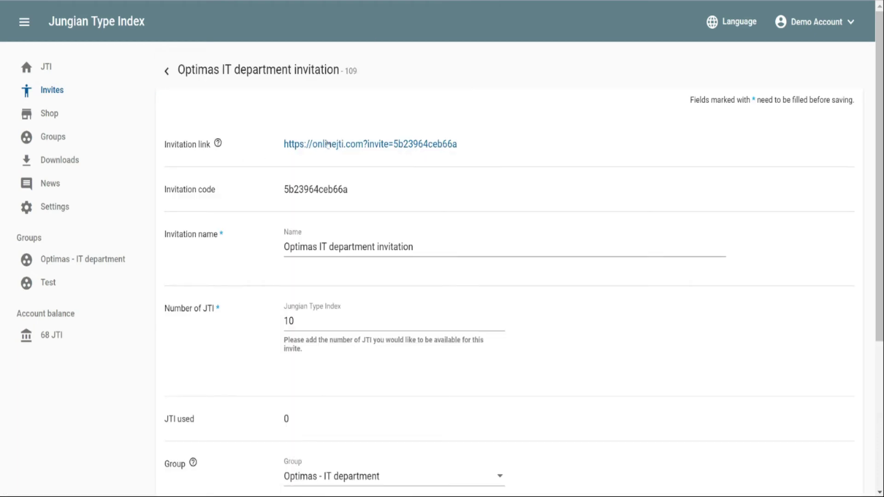
left_click_drag(470, 144, 283, 144)
scroll(184, 234, "down", 4)
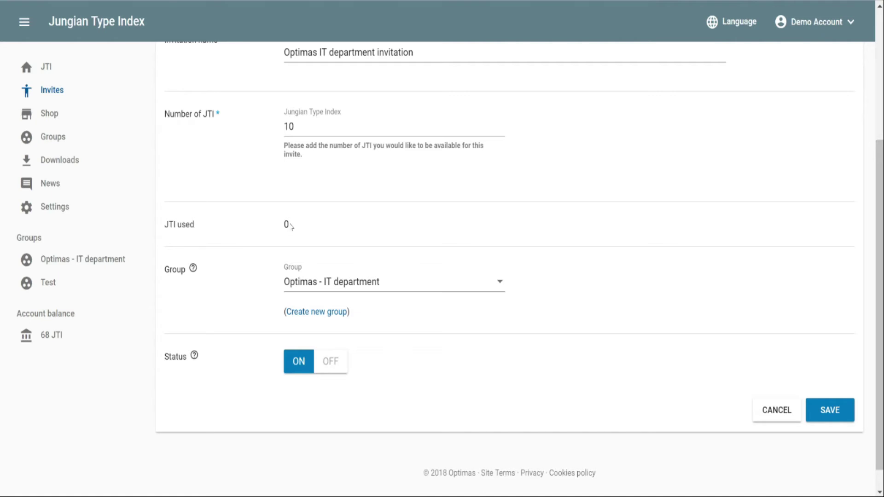
scroll(305, 223, "up", 4)
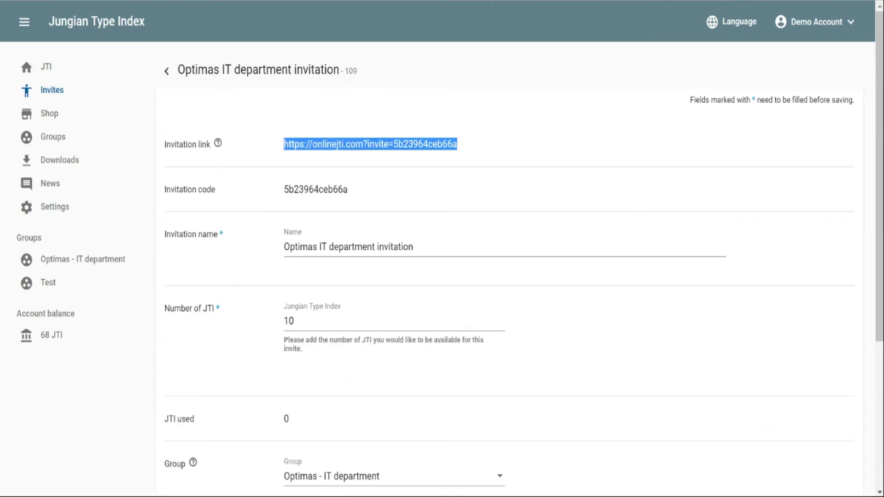
key("ctrl+t")
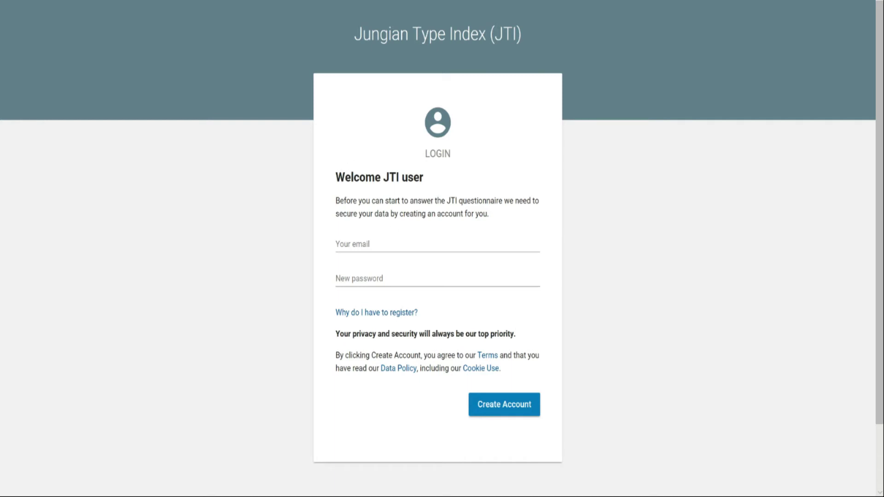
Step: Create a respondent account on the welcome page with a test e-mail and password
left_click(437, 244)
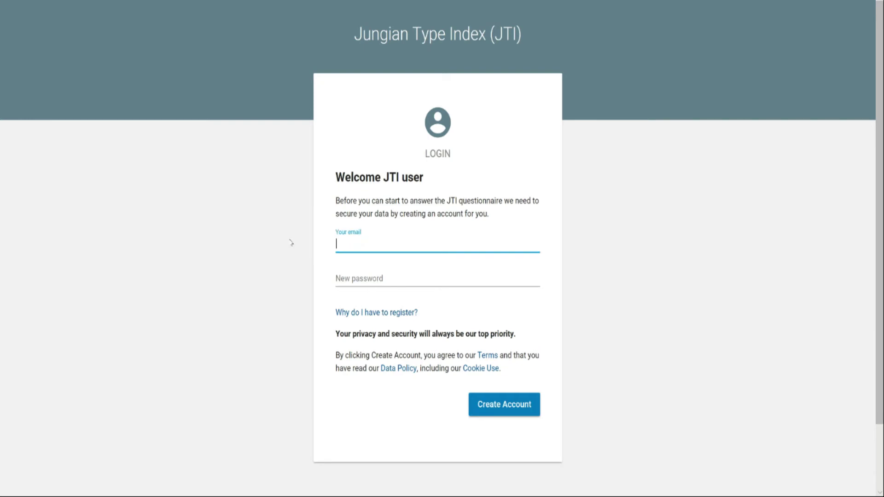
type("testing@testing.com")
key("Tab")
type("testing")
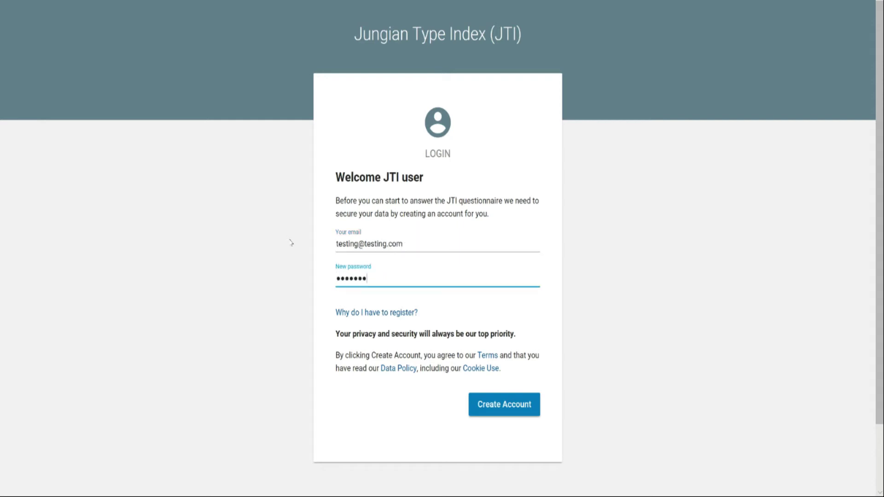
left_click(507, 405)
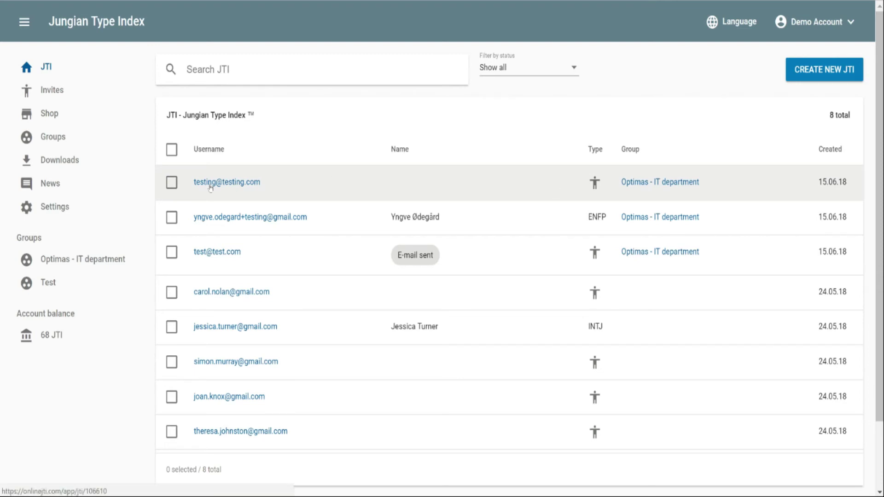
left_click(50, 91)
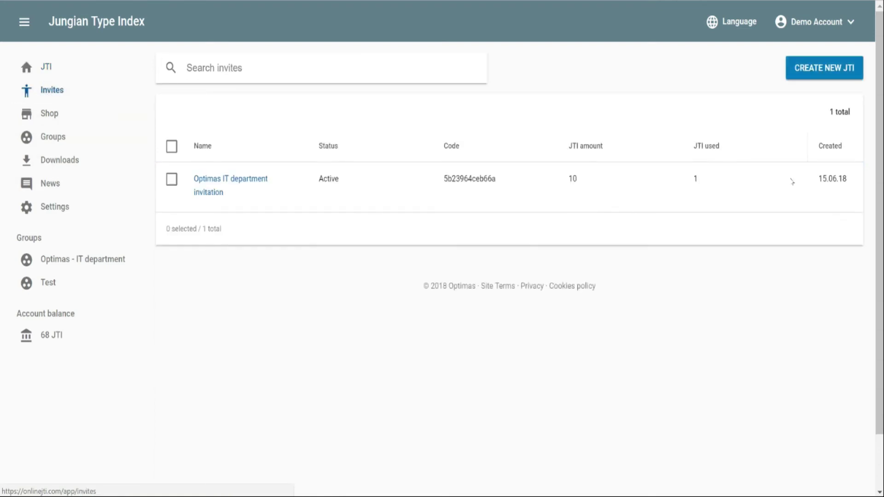
double_click(693, 179)
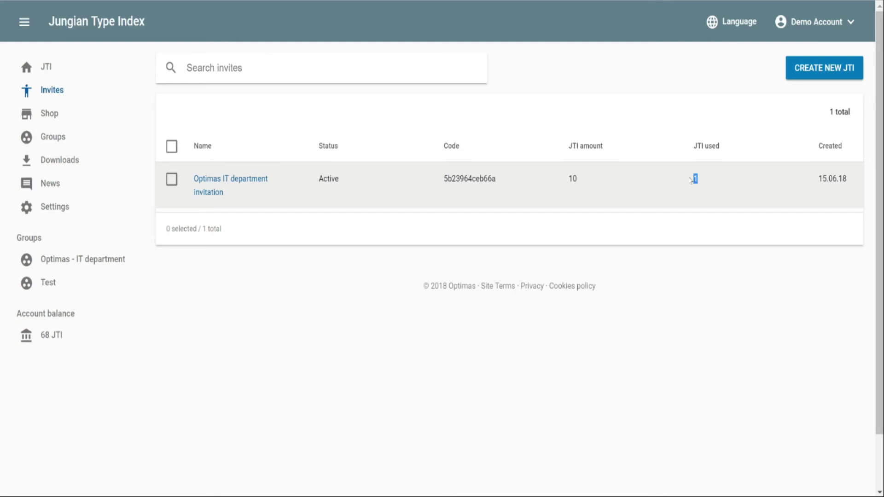
left_click(212, 192)
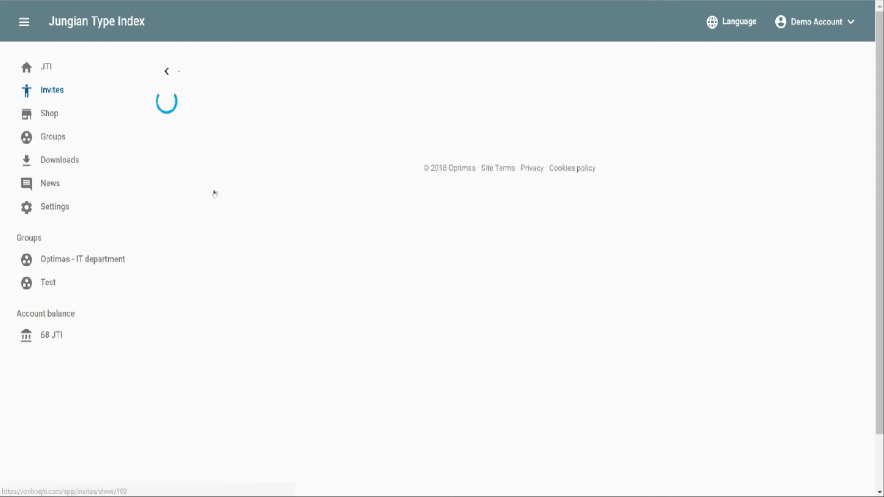
scroll(262, 191, "down", 8)
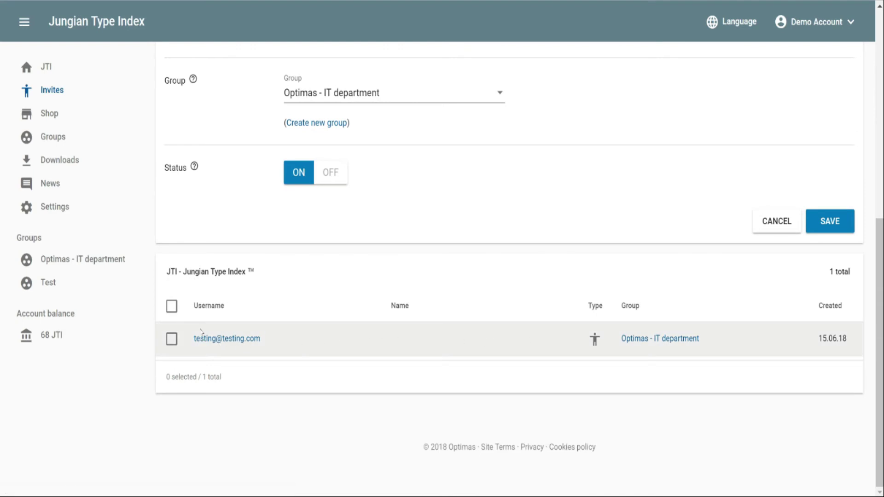
scroll(270, 211, "up", 1)
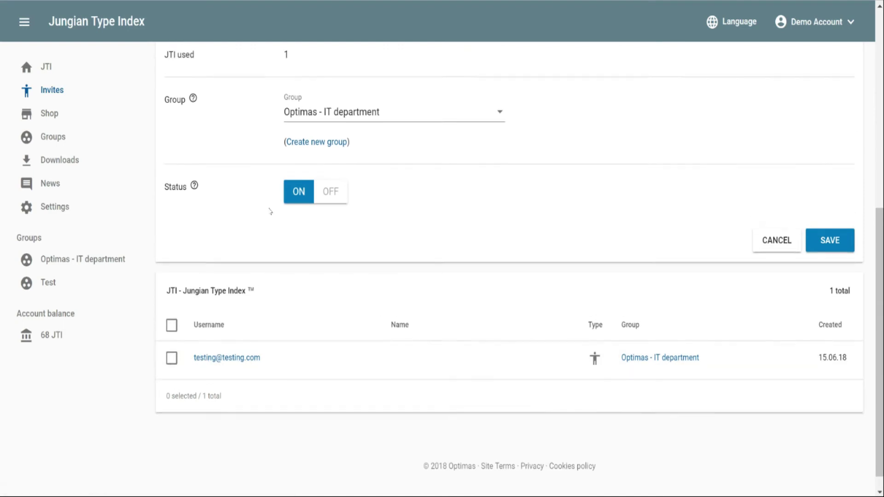
scroll(271, 210, "up", 7)
scroll(271, 211, "up", 2)
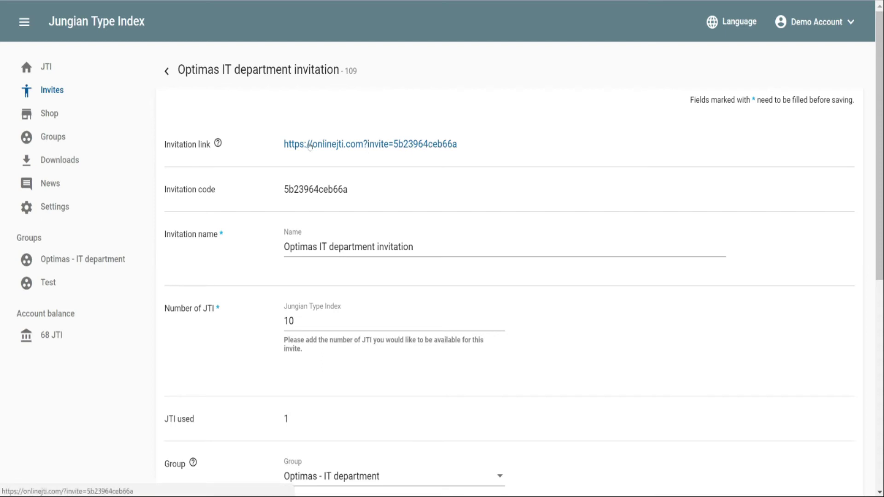
left_click(53, 68)
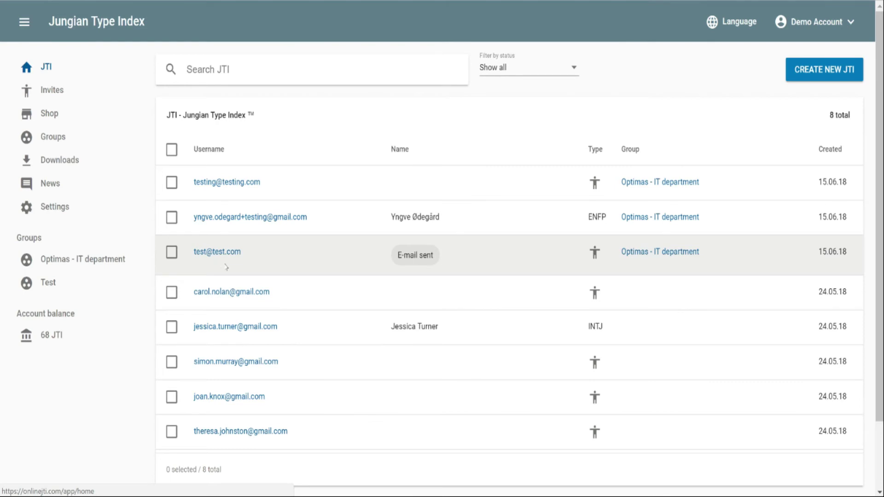
Step: Filter the JTI list by status to Show unanswered
left_click(492, 68)
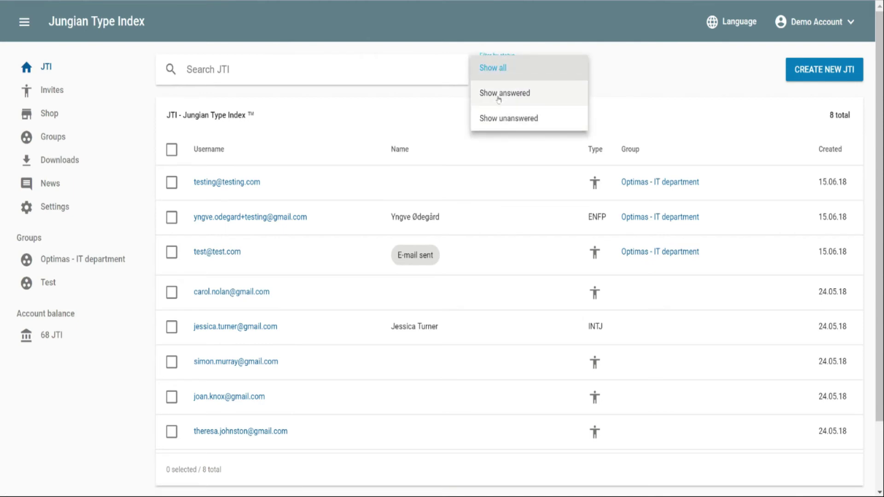
left_click(500, 119)
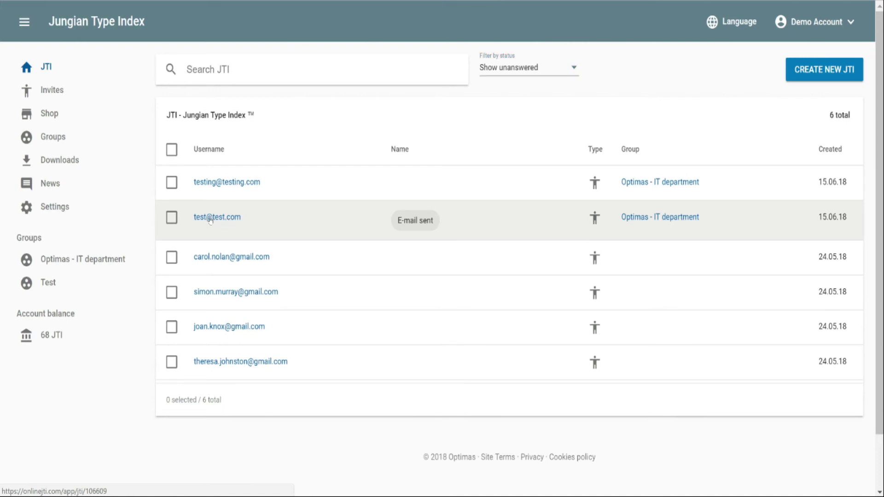
Step: Open the E-mail sent respondent's details and highlight part of their JTI url
left_click(209, 218)
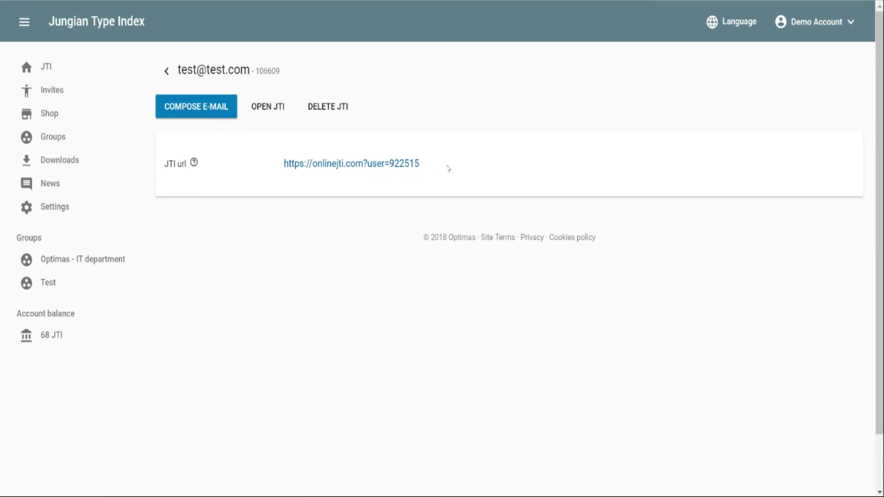
left_click_drag(430, 168, 284, 162)
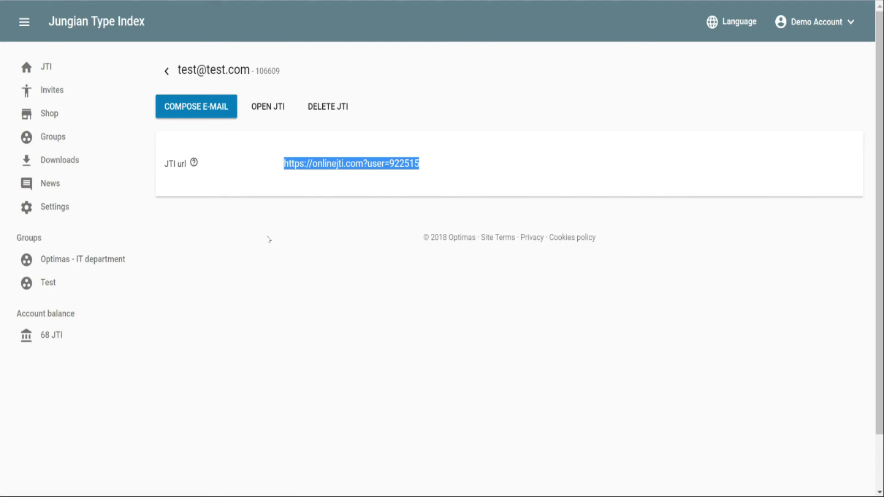
left_click(482, 156)
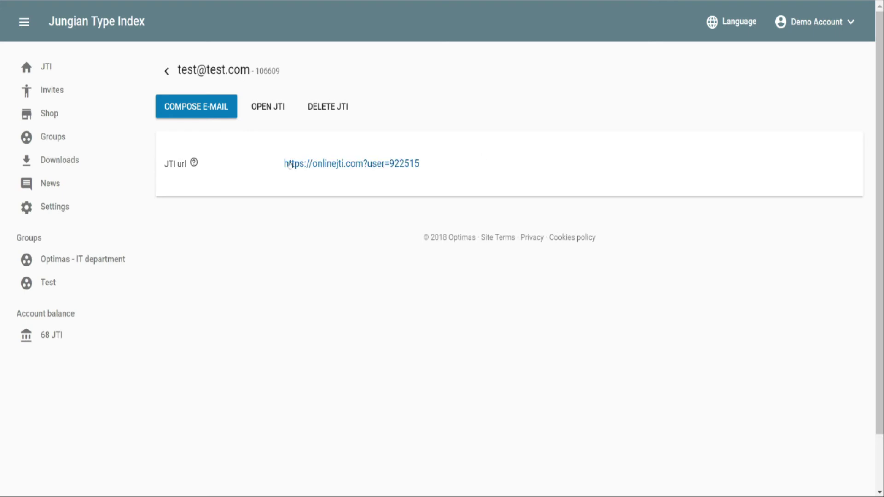
left_click(196, 109)
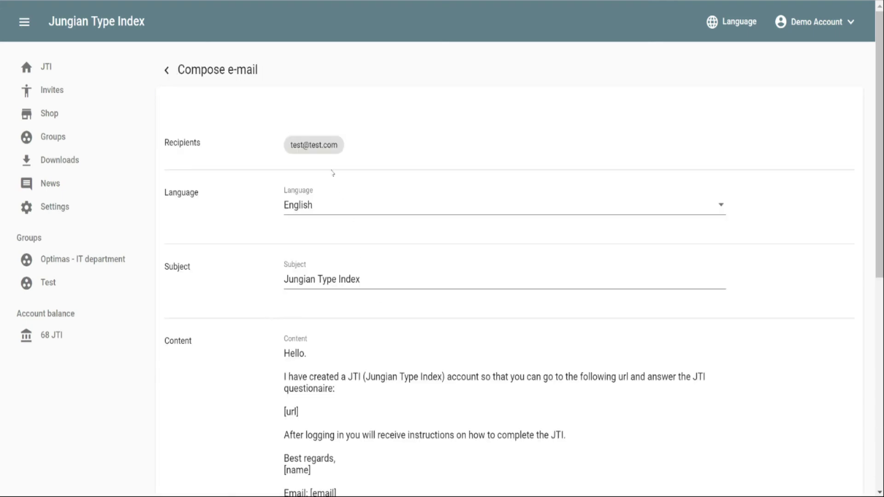
scroll(343, 316, "down", 6)
scroll(194, 384, "down", 2)
scroll(194, 383, "up", 8)
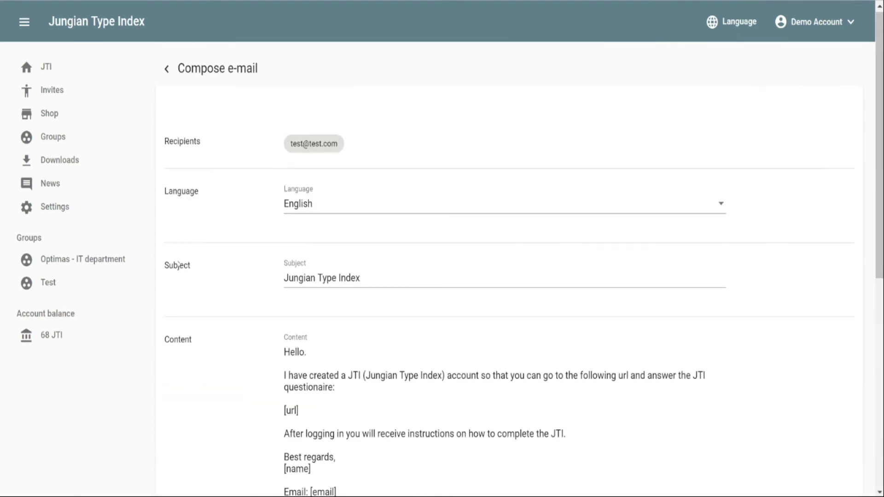
left_click(166, 72)
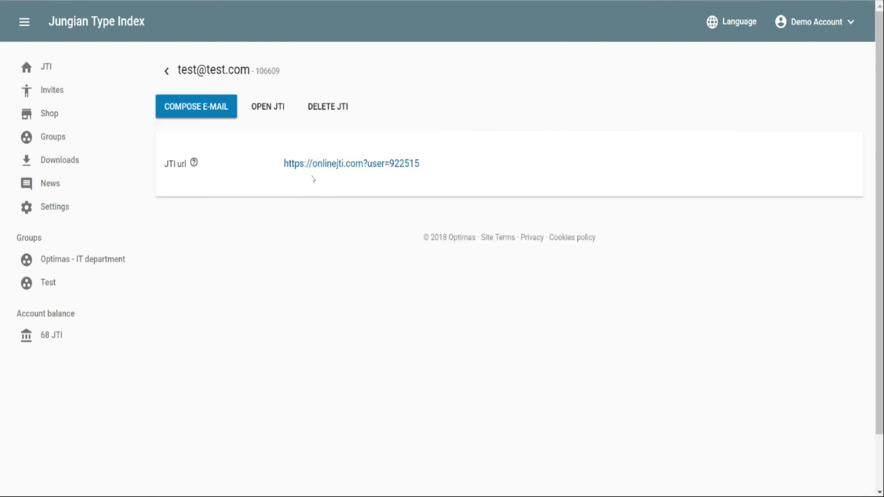
Step: Delete this respondent's JTI and confirm the deletion
left_click(325, 109)
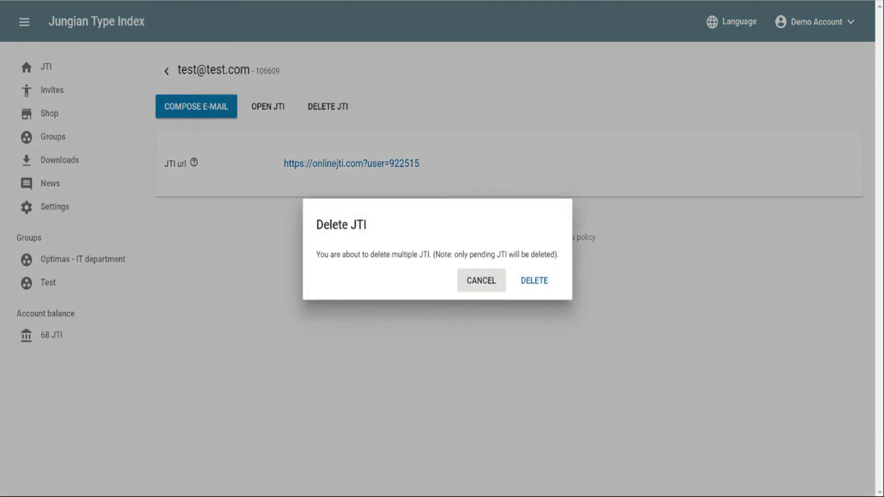
left_click(529, 279)
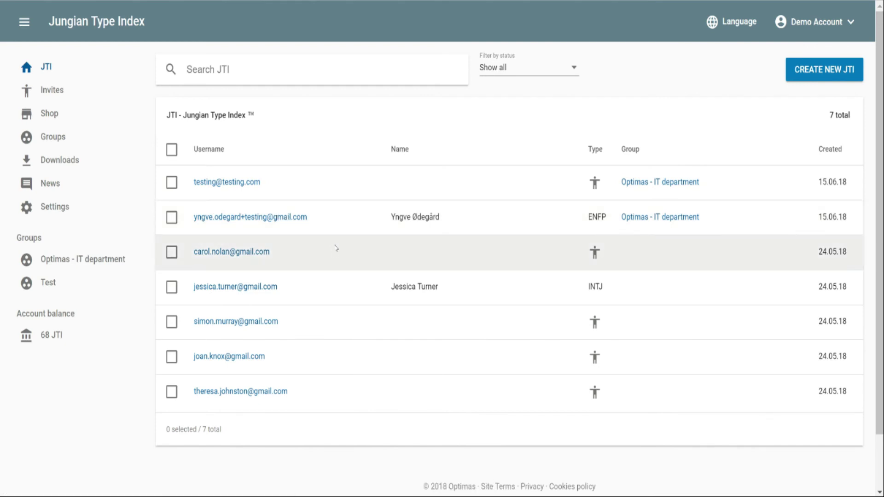
Step: Filter the list to answered JTIs and open the ENFP respondent's result
left_click(500, 74)
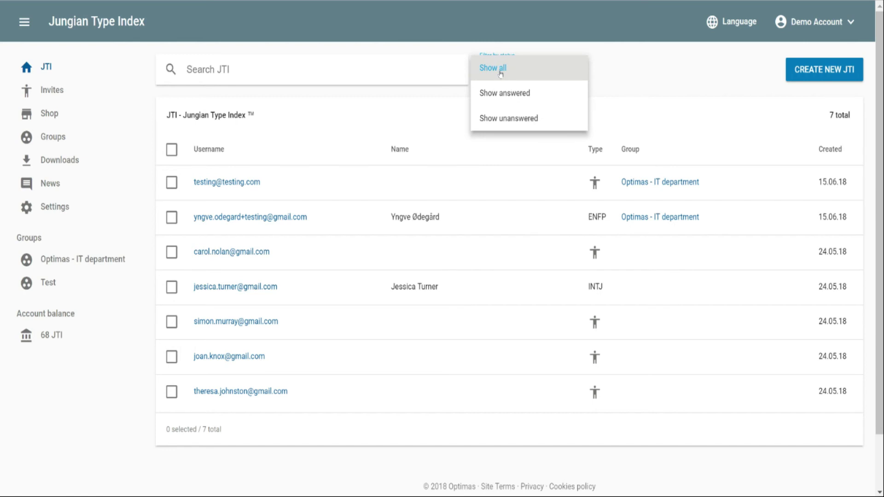
left_click(504, 94)
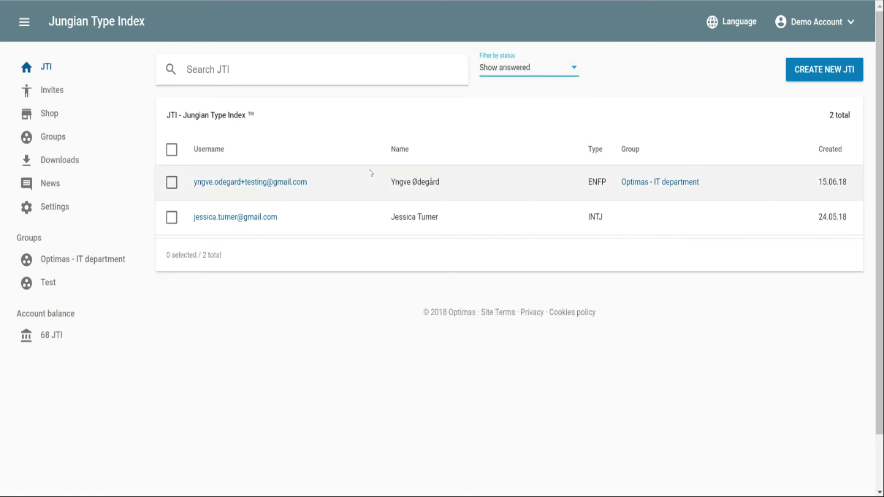
left_click(250, 183)
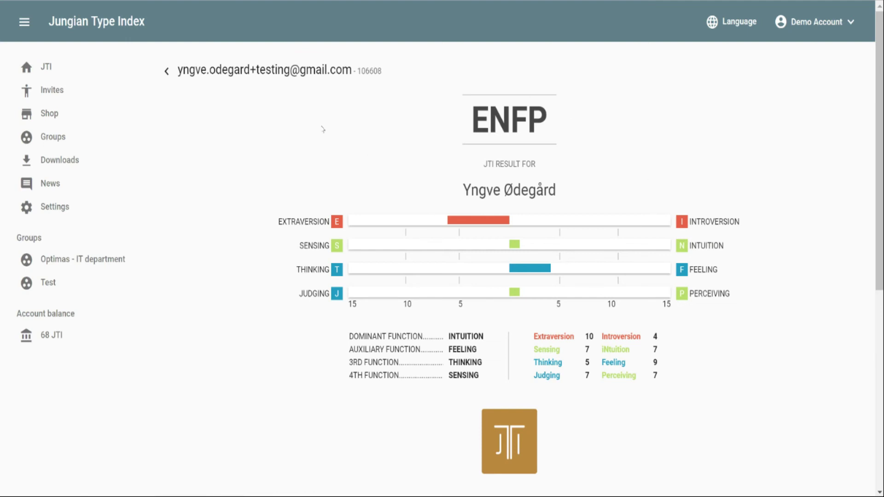
Step: Scroll down the ENFP result page and show the MORE FUNCTIONS dropdown with its JTI and download options
scroll(322, 130, "down", 5)
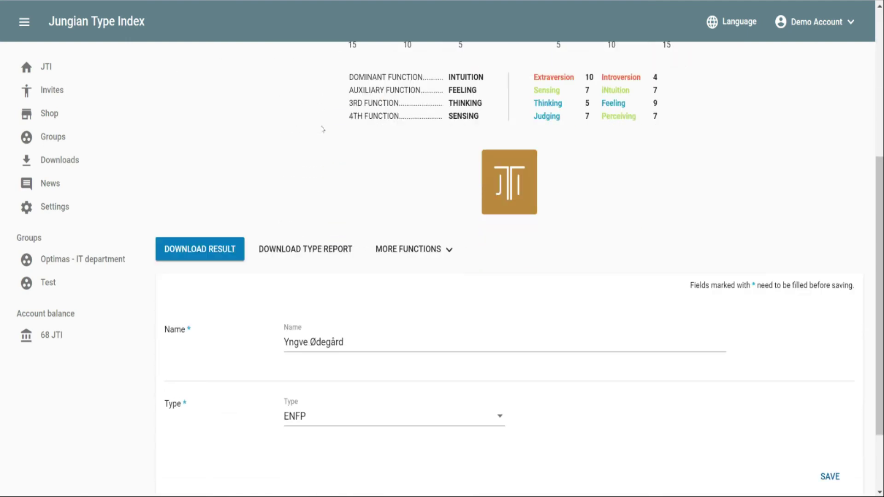
scroll(322, 130, "down", 2)
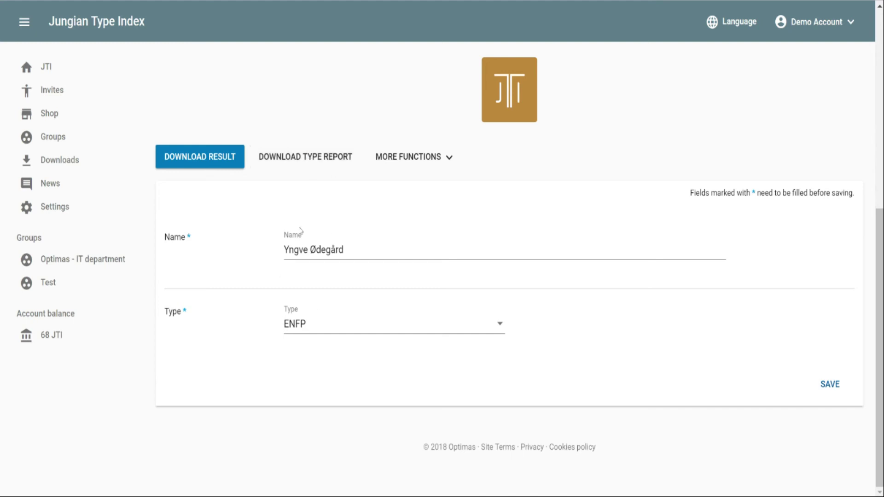
left_click(404, 157)
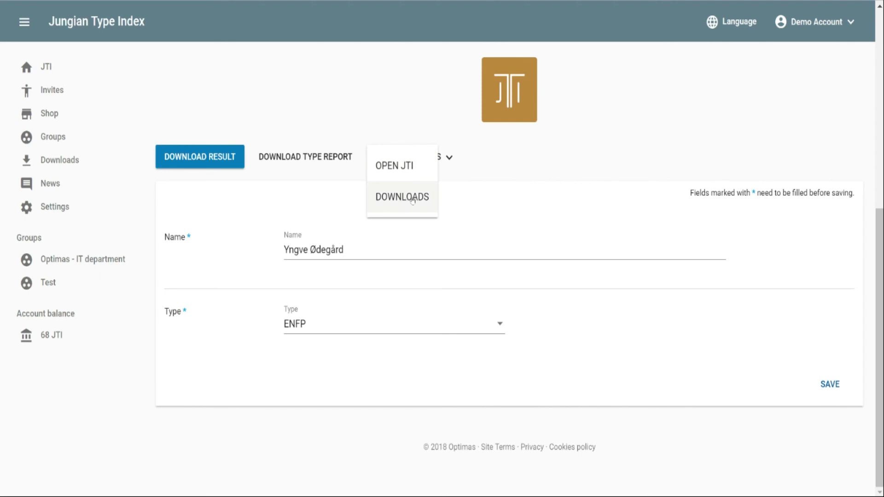
Step: Open the respondent's JTI and review answers to questions 1-14, 15-28 and 29-42, then go back
left_click(395, 170)
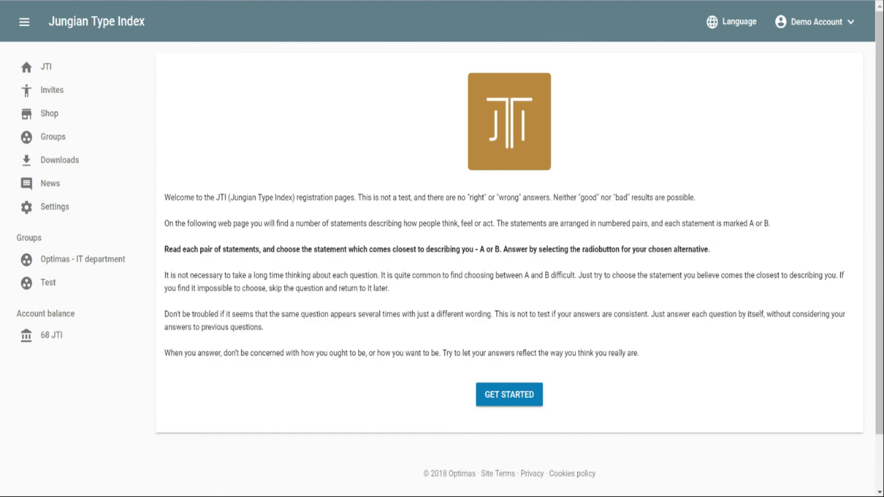
left_click(496, 395)
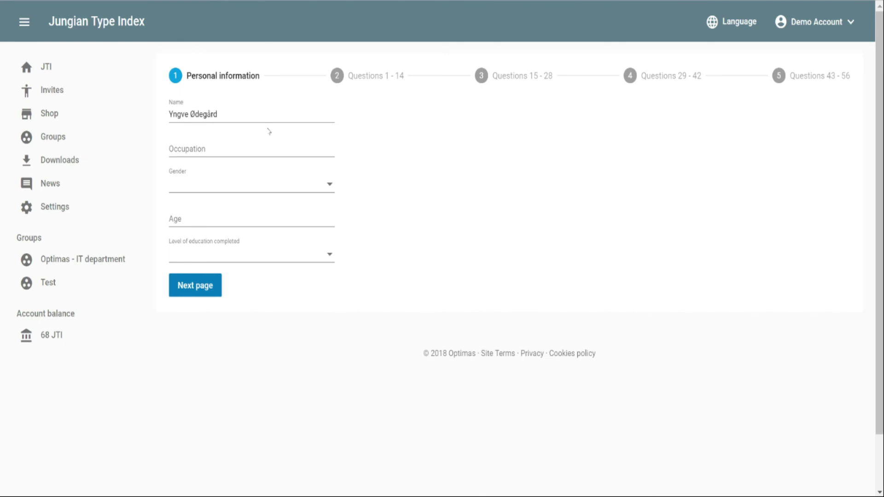
left_click(347, 86)
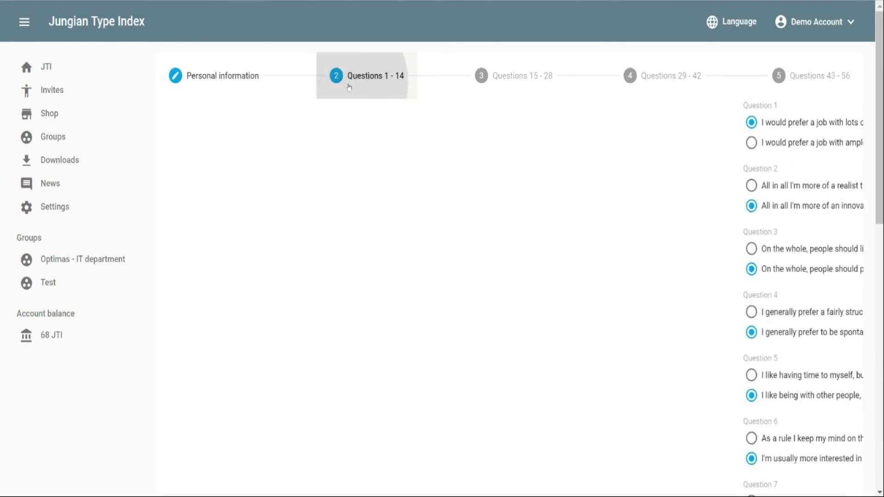
left_click(501, 85)
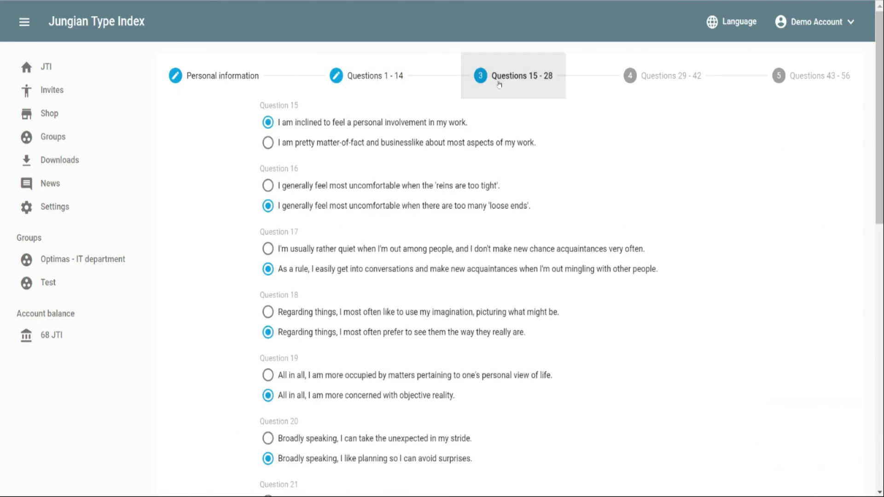
left_click(663, 77)
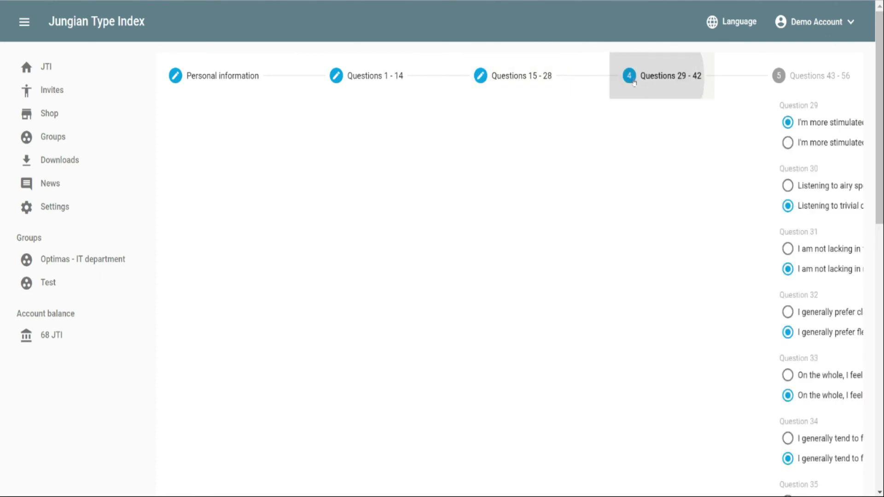
left_click(227, 79)
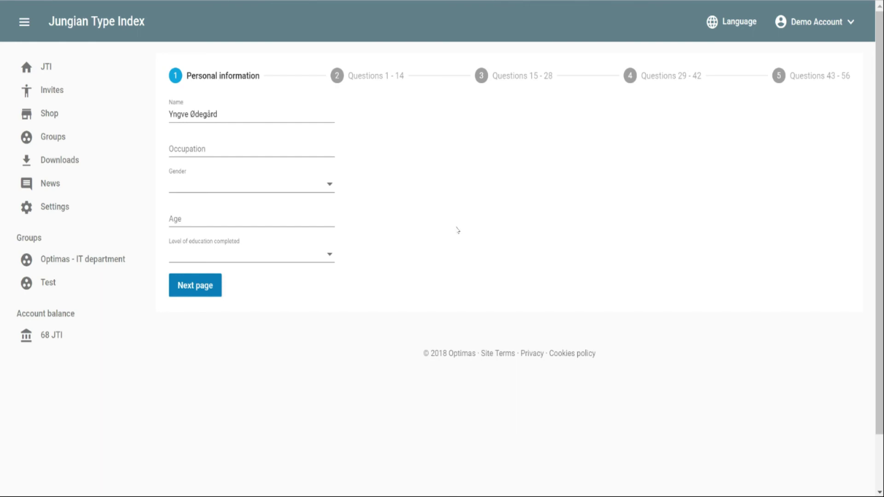
key("alt+Left")
key("alt+Left")
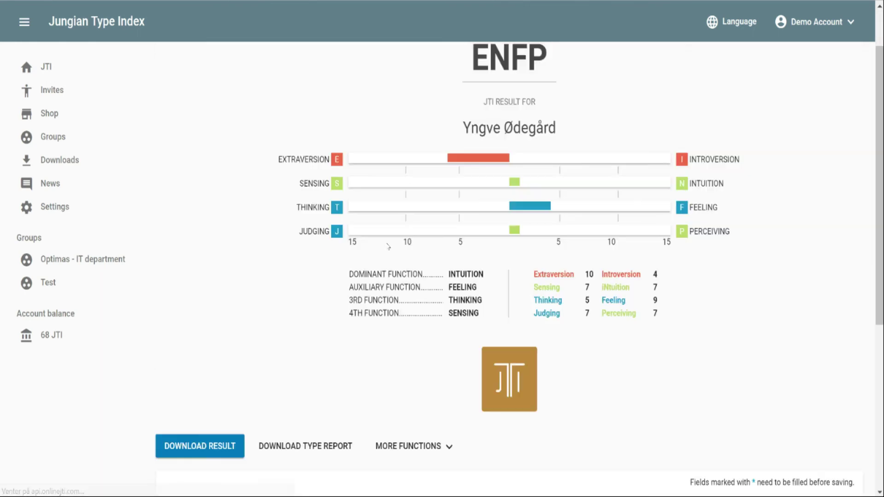
Step: Pick INFP instead of ENFP in the respondent's Type list and save to get 'Updated JTI'
scroll(231, 283, "down", 1)
scroll(231, 283, "down", 5)
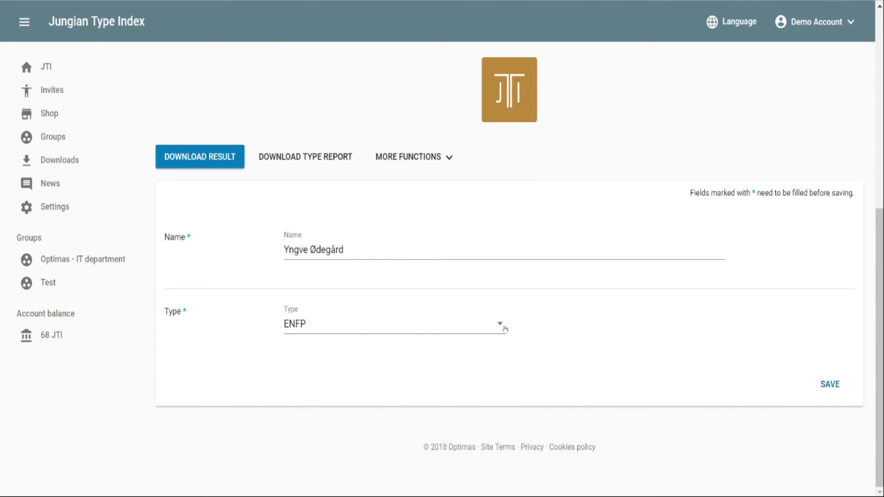
left_click(318, 325)
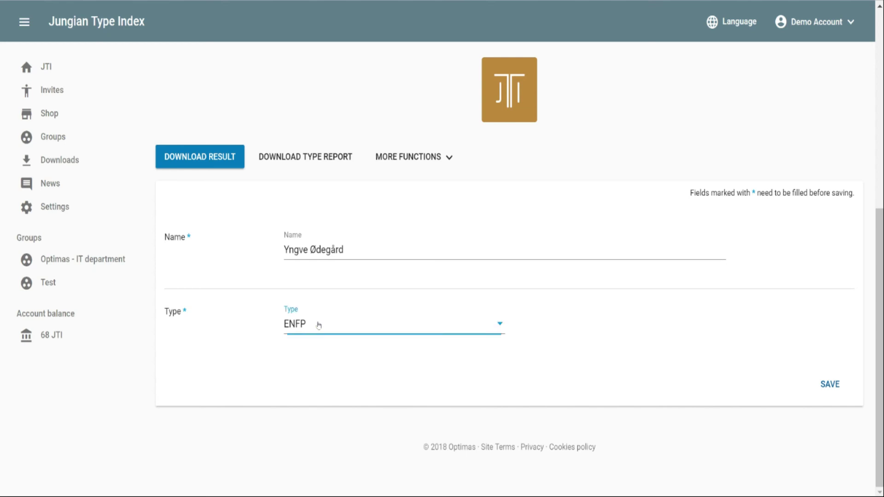
scroll(319, 325, "down", 7)
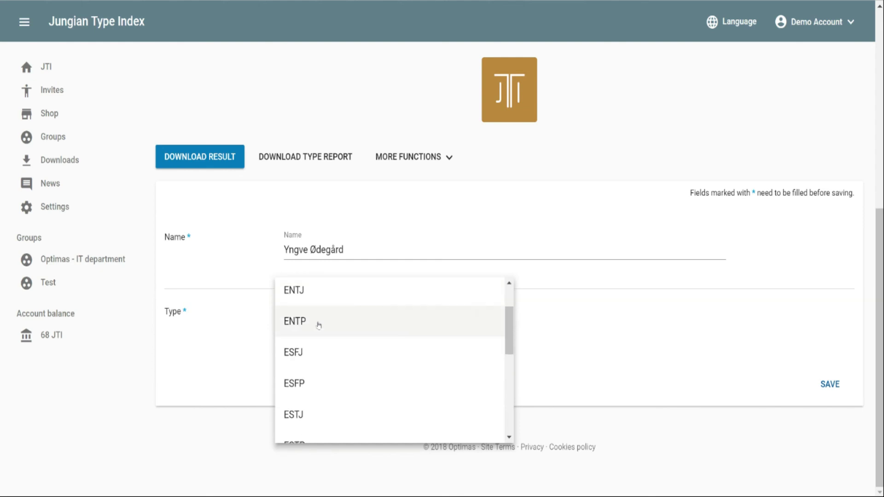
scroll(318, 325, "up", 2)
left_click(320, 320)
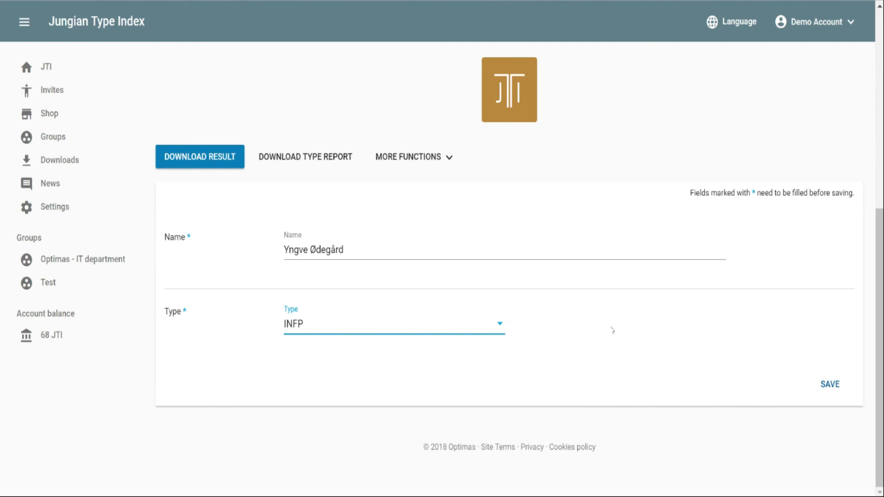
left_click(828, 387)
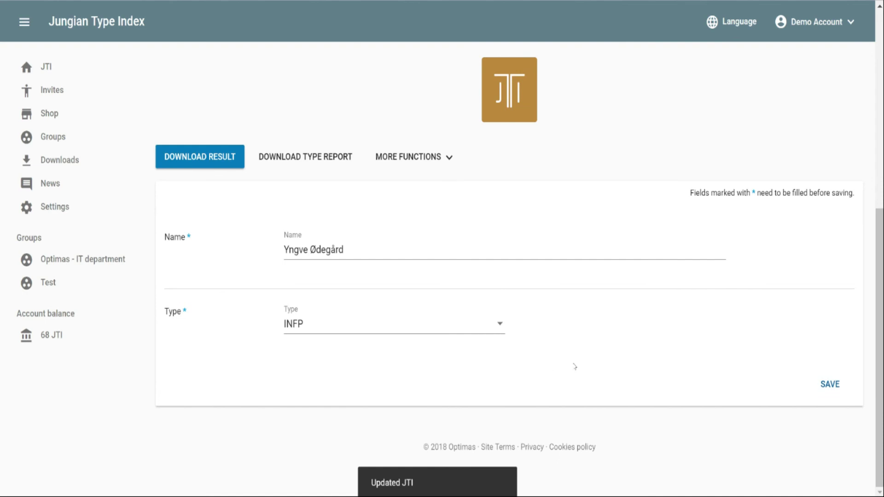
scroll(573, 365, "up", 3)
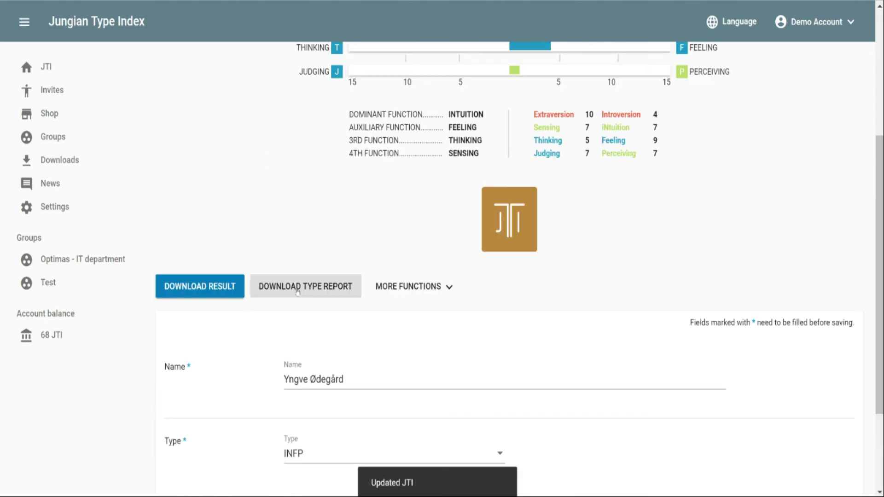
Step: Check the INFP result's function order (Feeling, Intuition, Sensing, Thinking), then return to the 7-JTI list
scroll(305, 288, "up", 3)
scroll(305, 287, "up", 2)
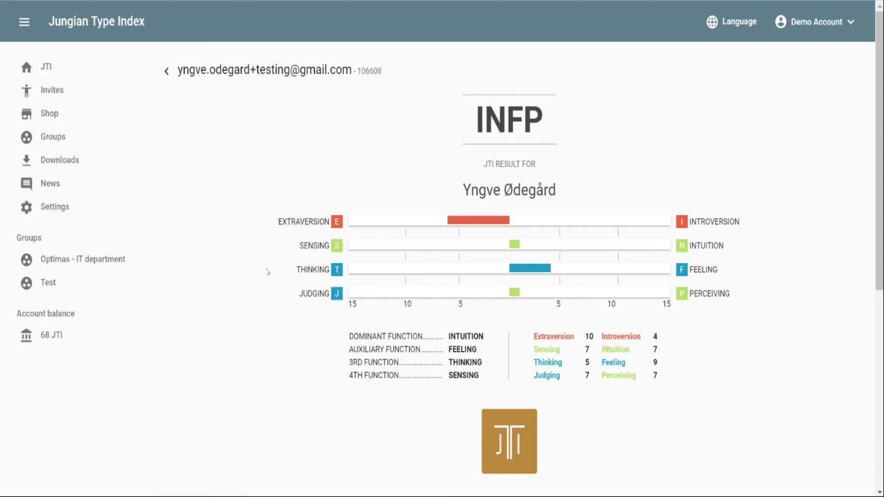
scroll(267, 272, "down", 8)
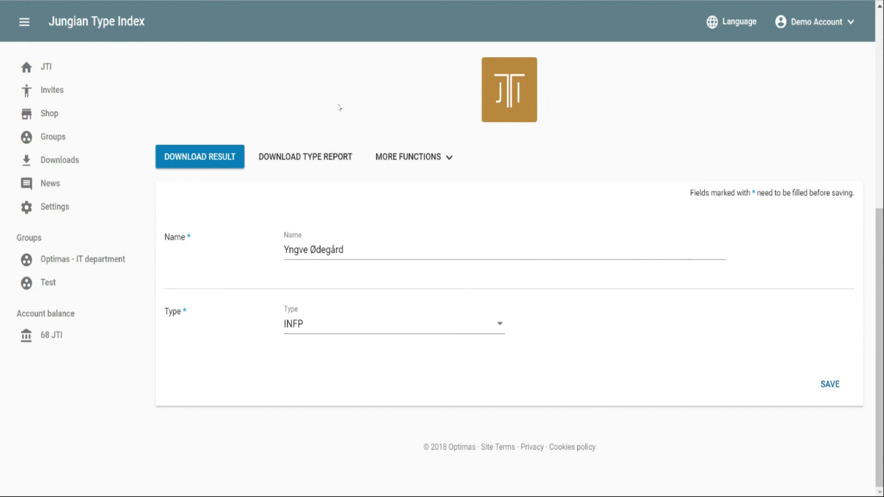
scroll(340, 108, "up", 8)
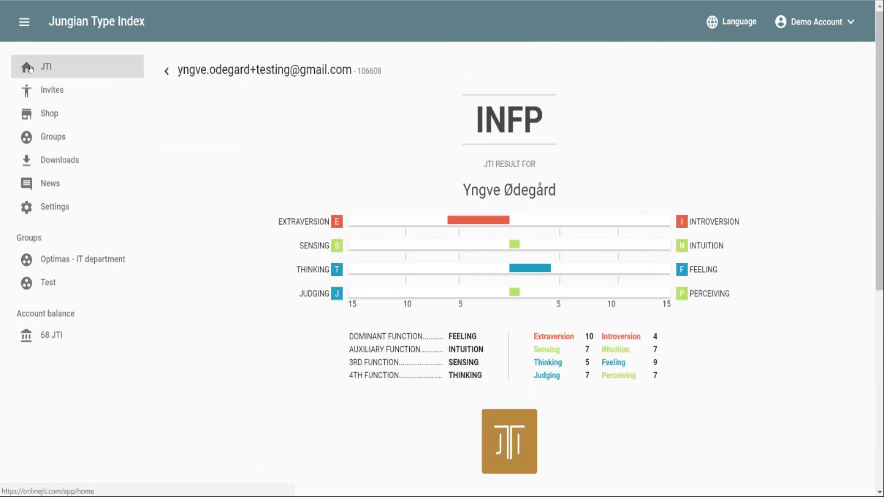
left_click(28, 68)
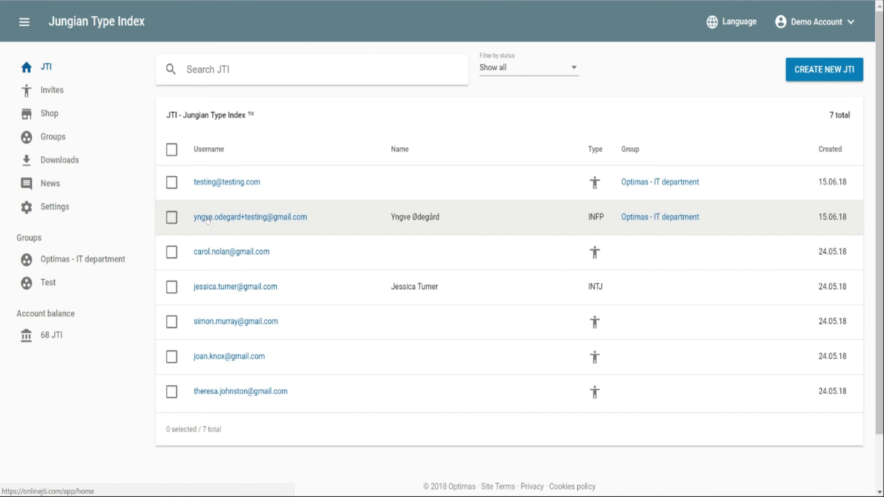
Step: Tick and untick the INFP, INTJ and unanswered JTI rows, then open the Optimas - IT department group
left_click(172, 219)
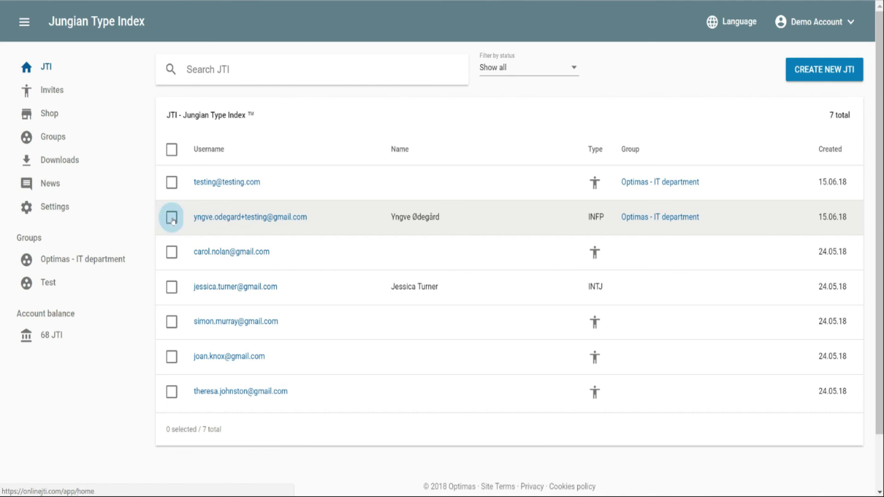
left_click(172, 288)
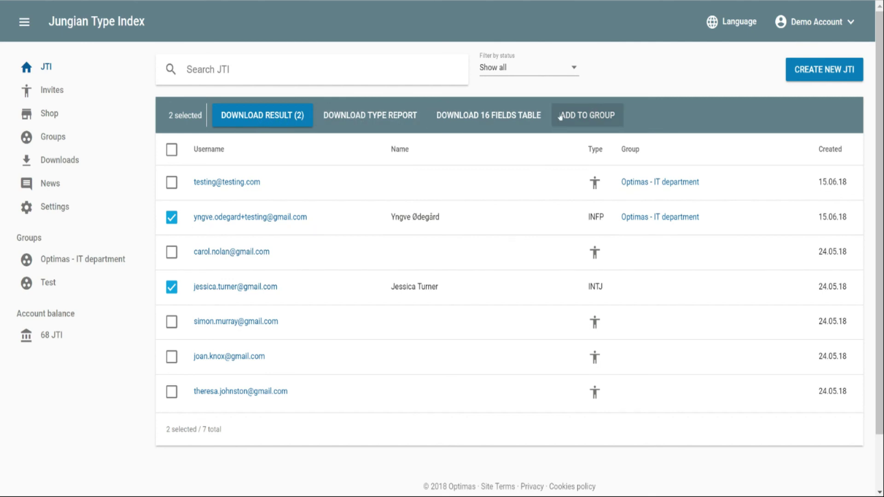
left_click(172, 254)
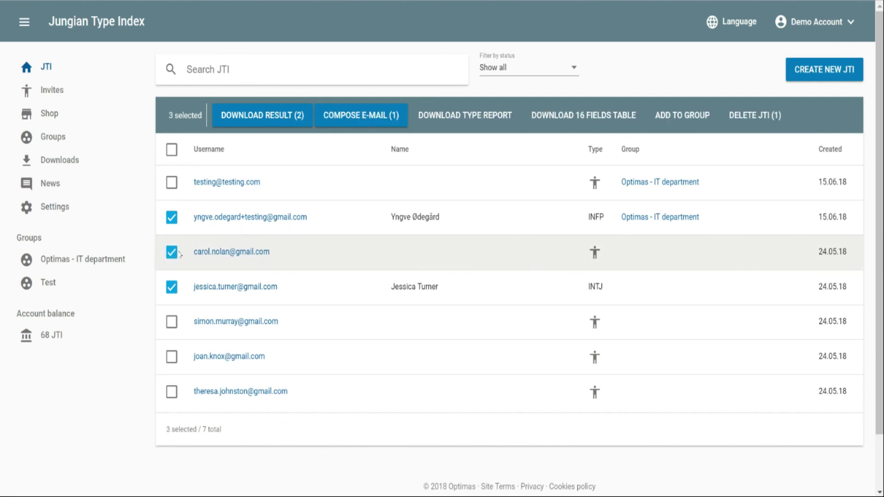
left_click(171, 252)
left_click(171, 217)
left_click(171, 287)
left_click(171, 252)
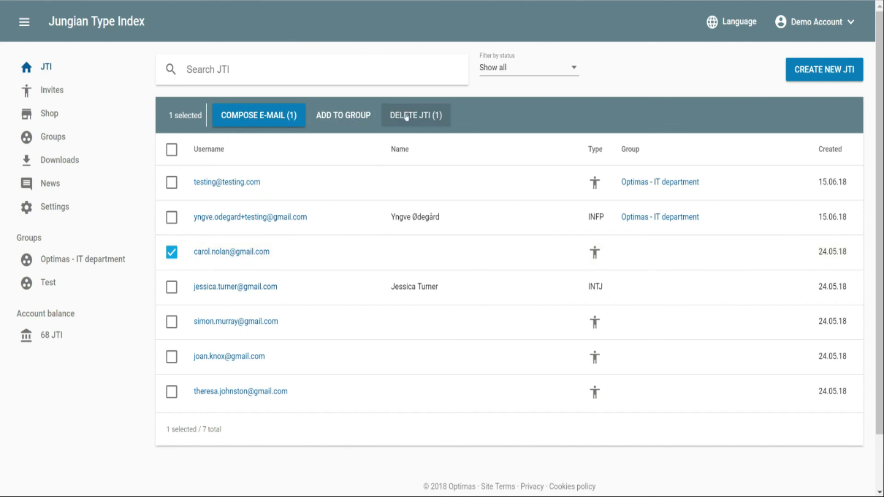
left_click(172, 253)
left_click(171, 217)
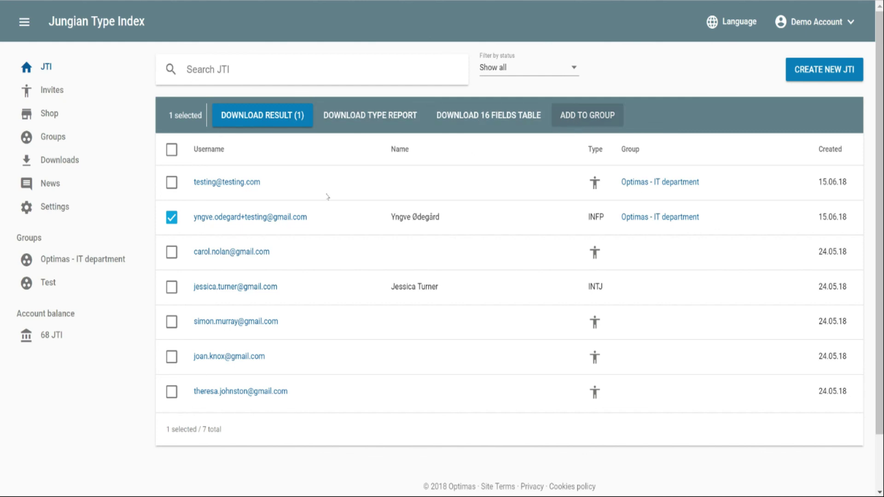
left_click(172, 221)
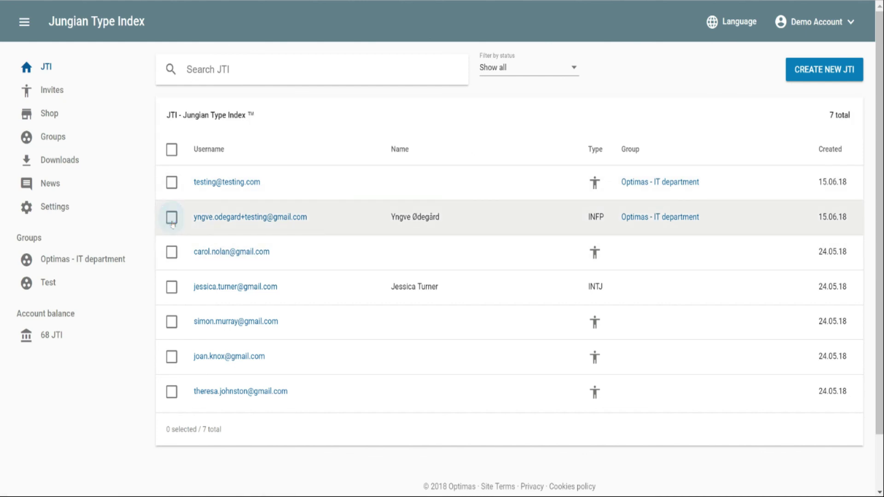
left_click(82, 260)
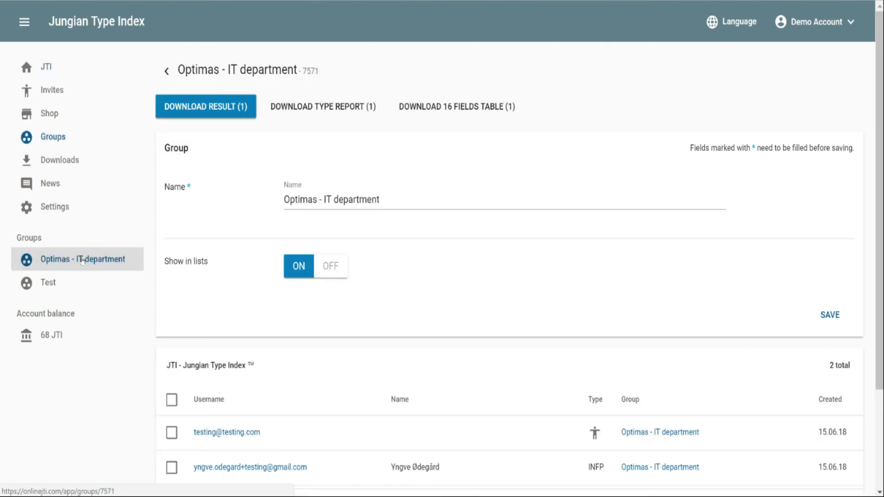